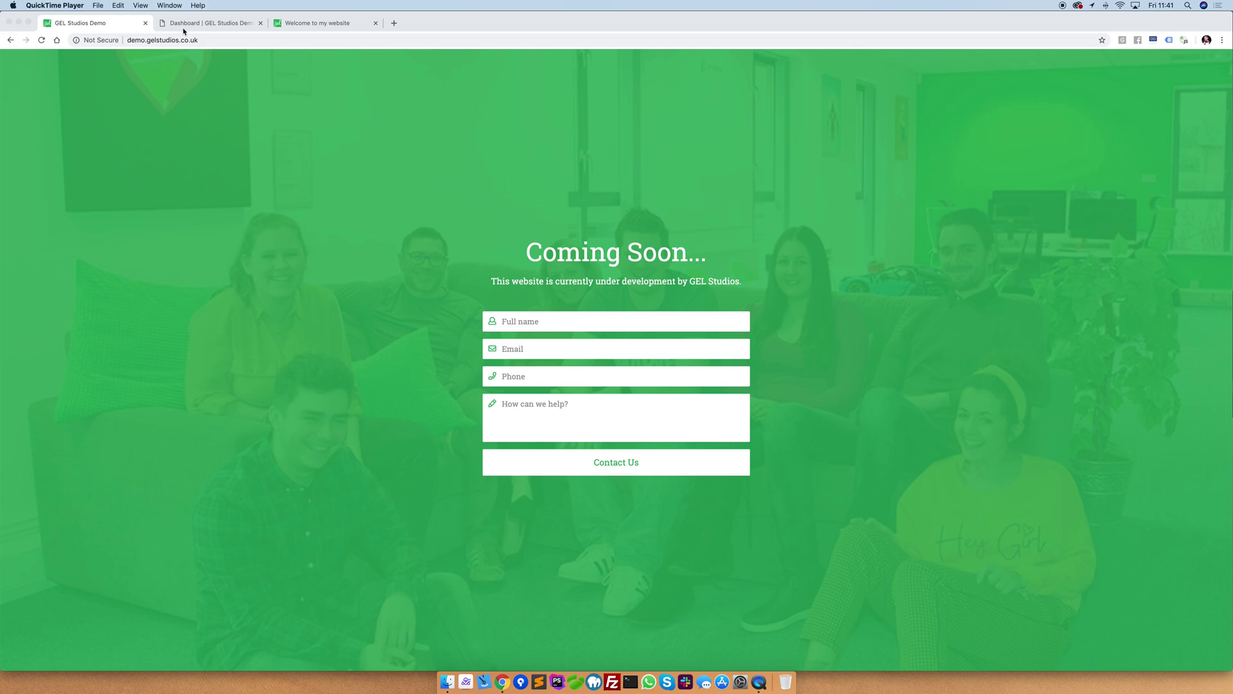
Expand Services to show Web Design, Graphic Design, Logo Creation and SEO Services, then view the live site menu.
{"action": "left_click", "coordinate": [203, 24]}
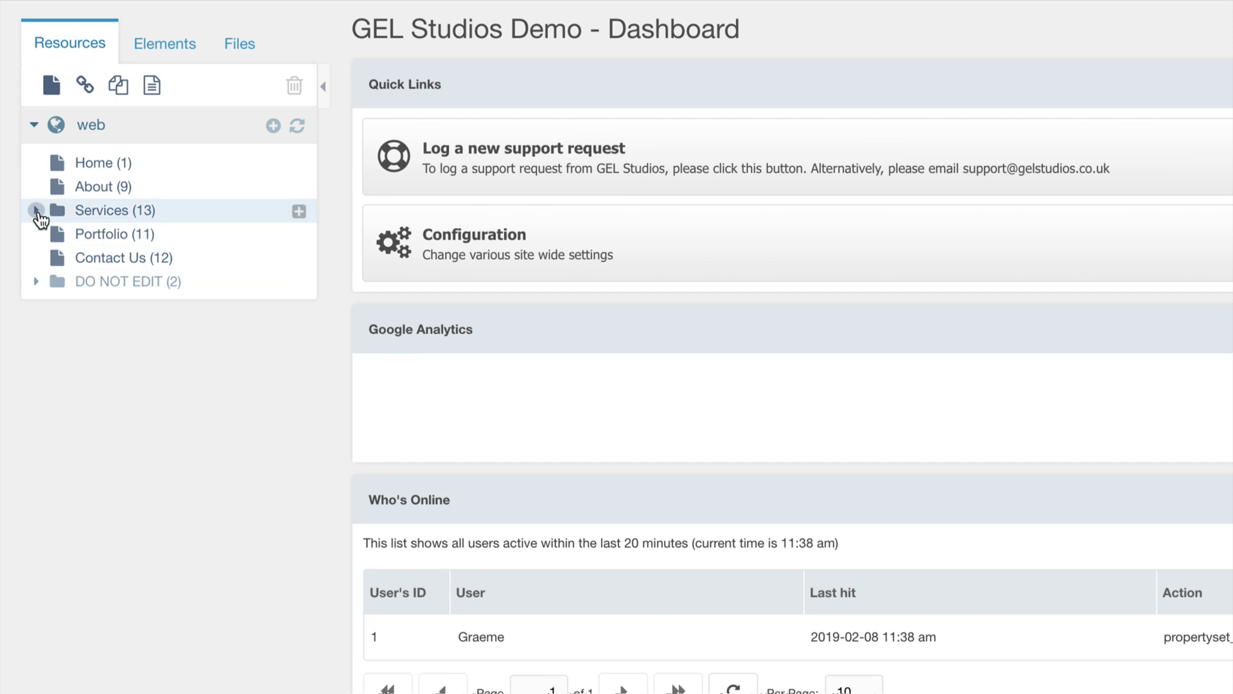
{"action": "left_click", "coordinate": [36, 210]}
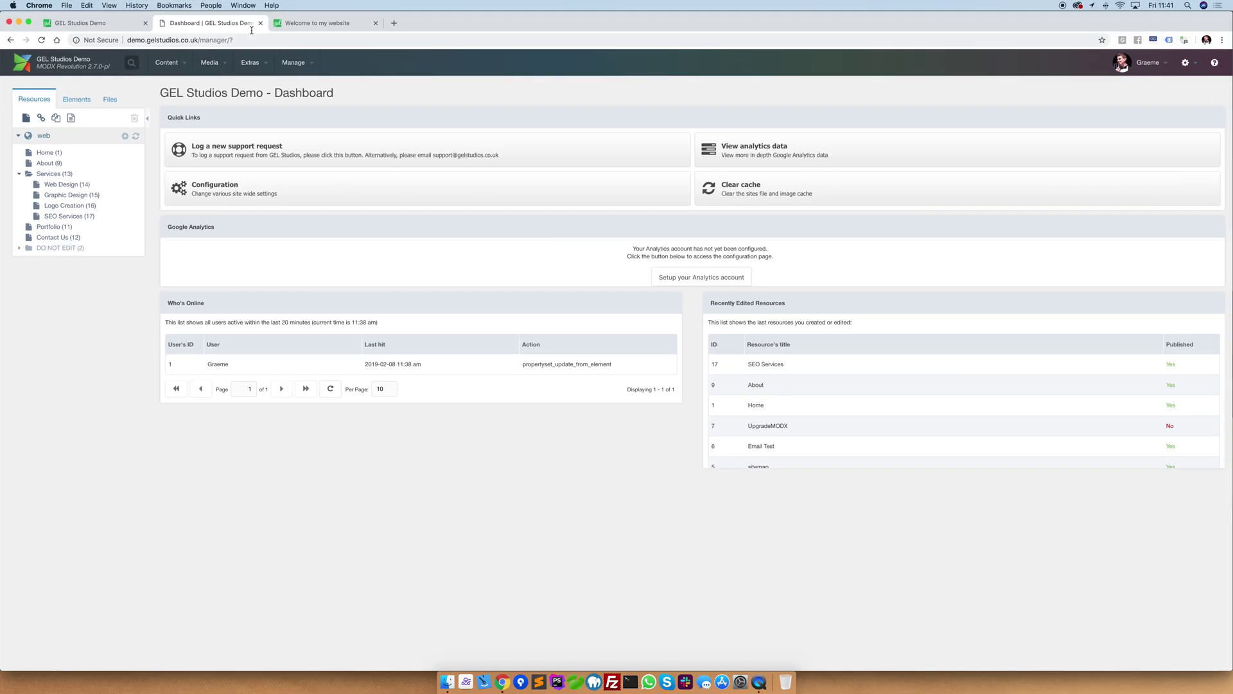
{"action": "left_click", "coordinate": [293, 24]}
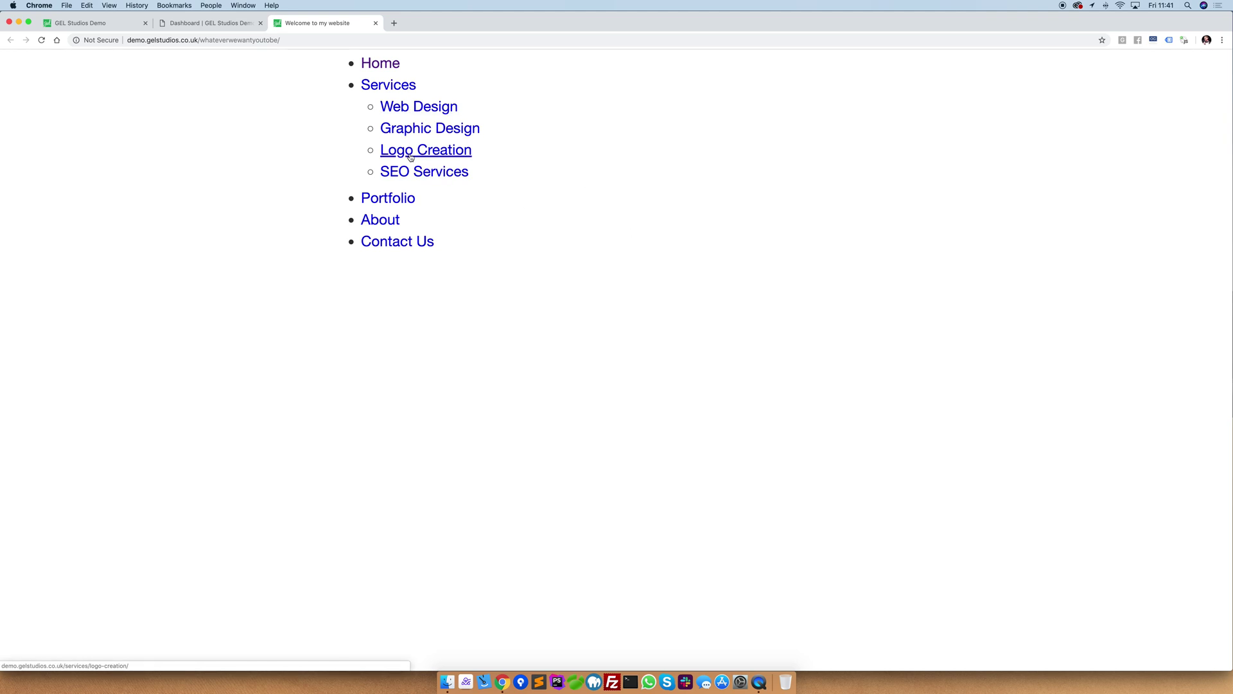
Set the About page to Hide From Menus, save, and reload the site to confirm it's gone.
{"action": "left_click", "coordinate": [225, 30]}
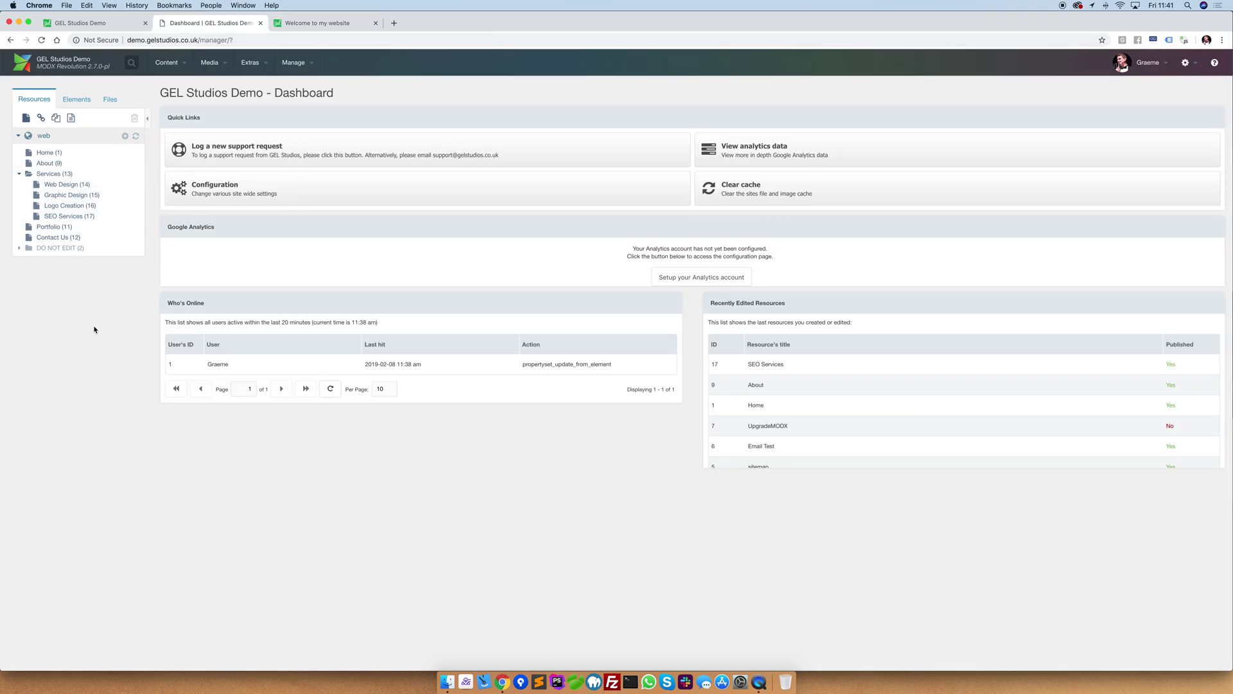
{"action": "left_click", "coordinate": [46, 163]}
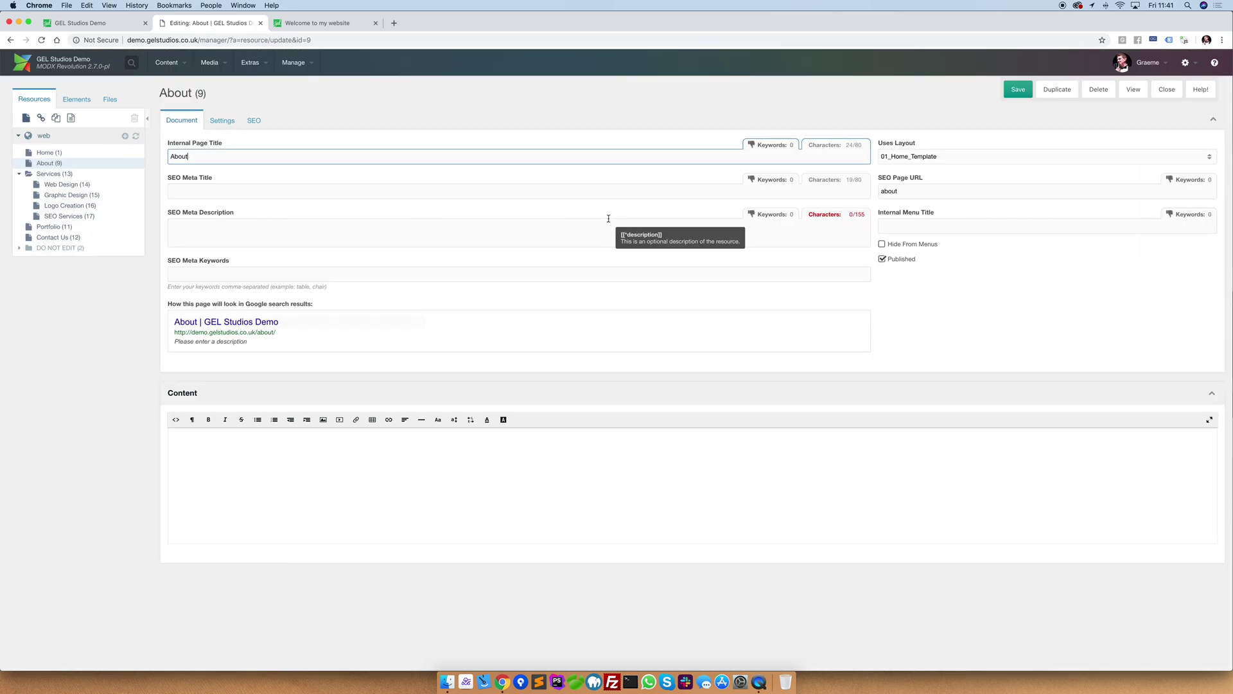
{"action": "left_click", "coordinate": [897, 249]}
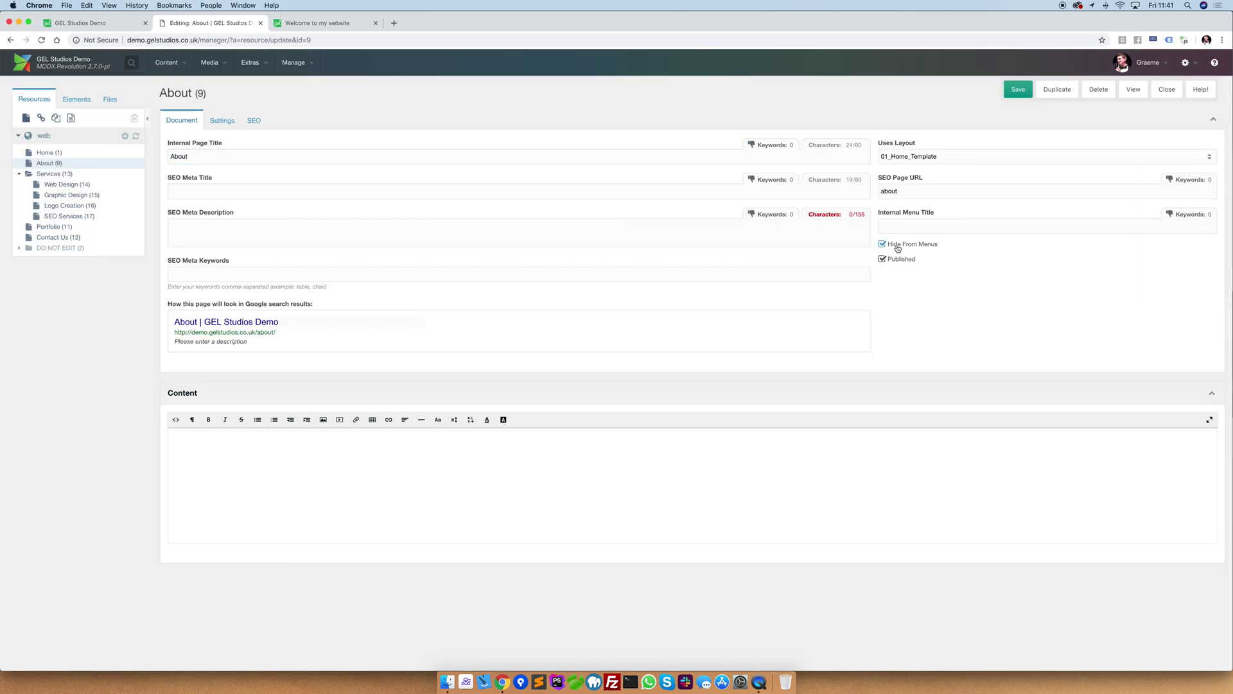
{"action": "left_click", "coordinate": [1018, 90]}
{"action": "left_click", "coordinate": [317, 23]}
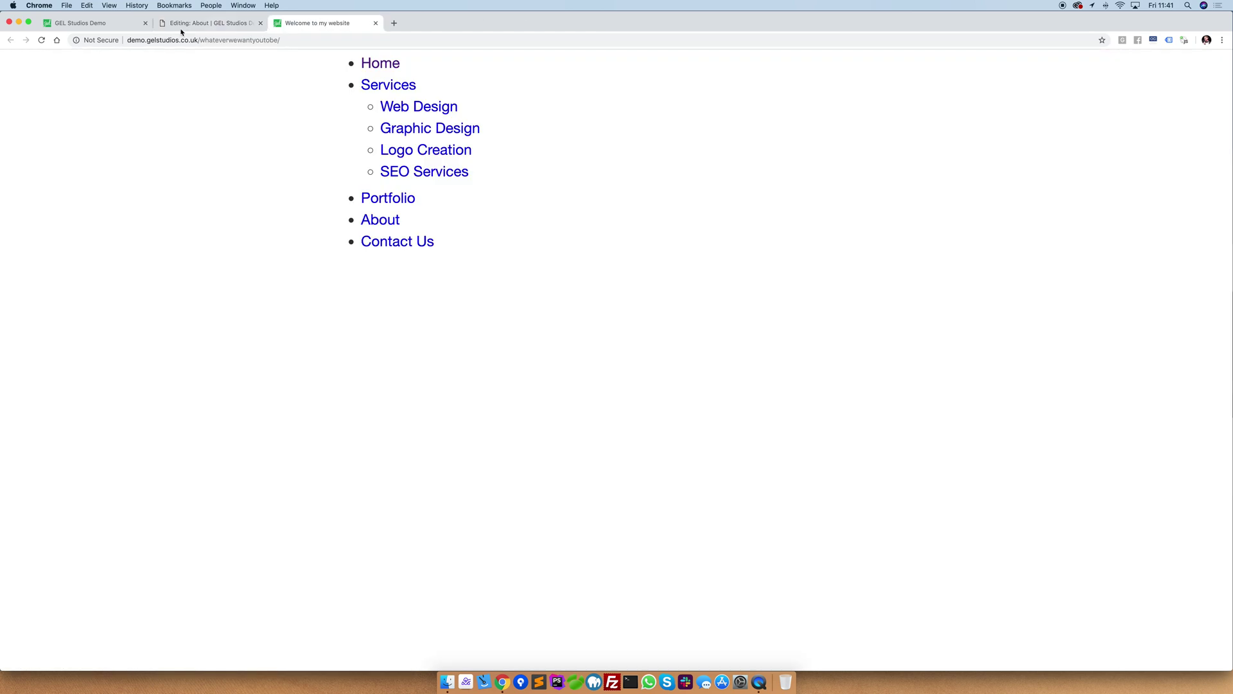
{"action": "left_click", "coordinate": [41, 41]}
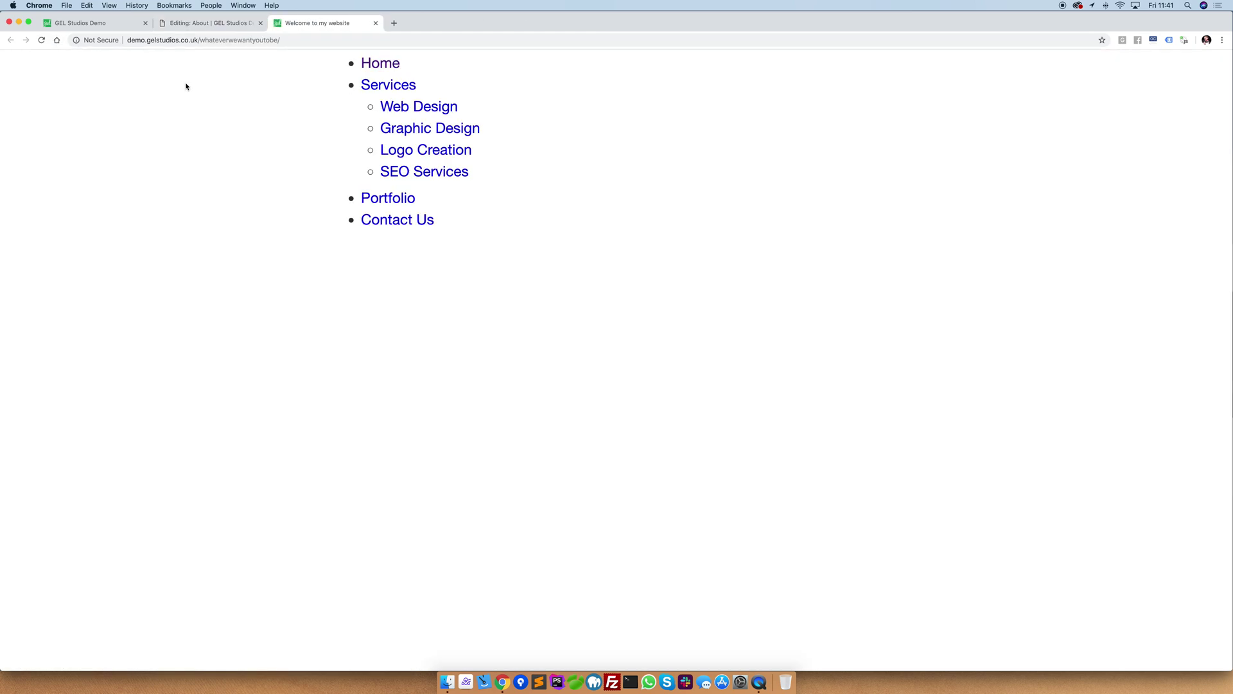
Untick Hide From Menus on About, save, and reload the site to see About return.
{"action": "left_click", "coordinate": [194, 24]}
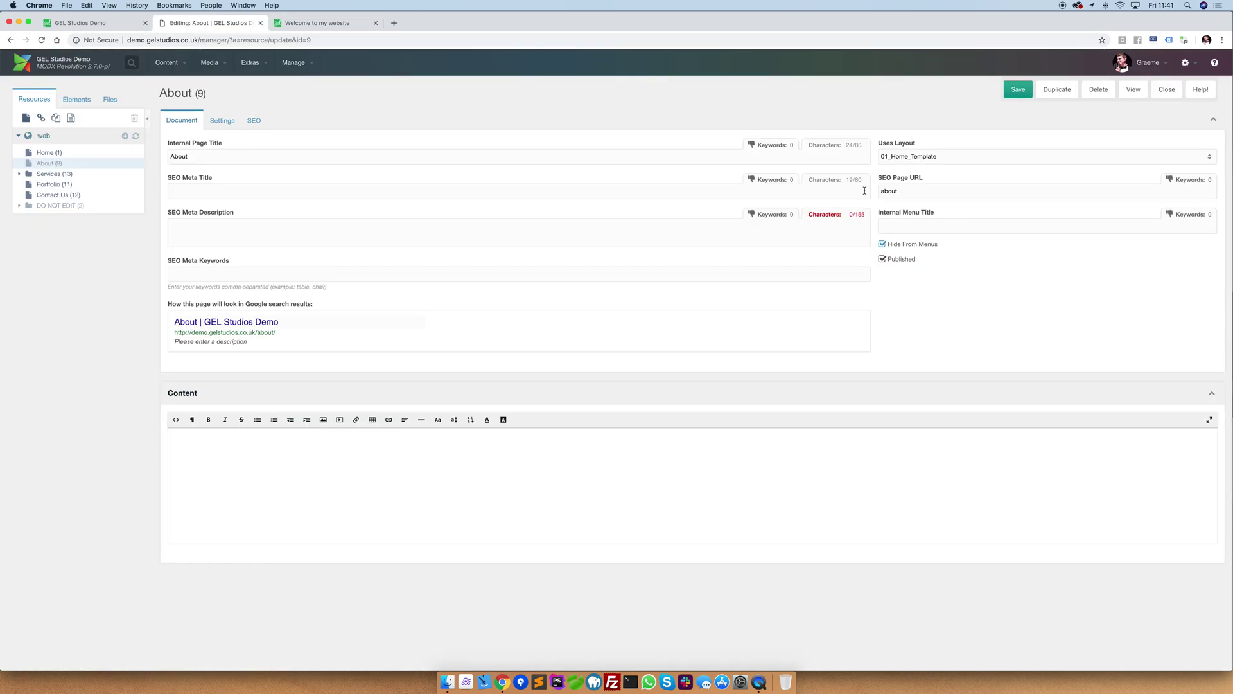
{"action": "left_click", "coordinate": [915, 244]}
{"action": "left_click", "coordinate": [1018, 89]}
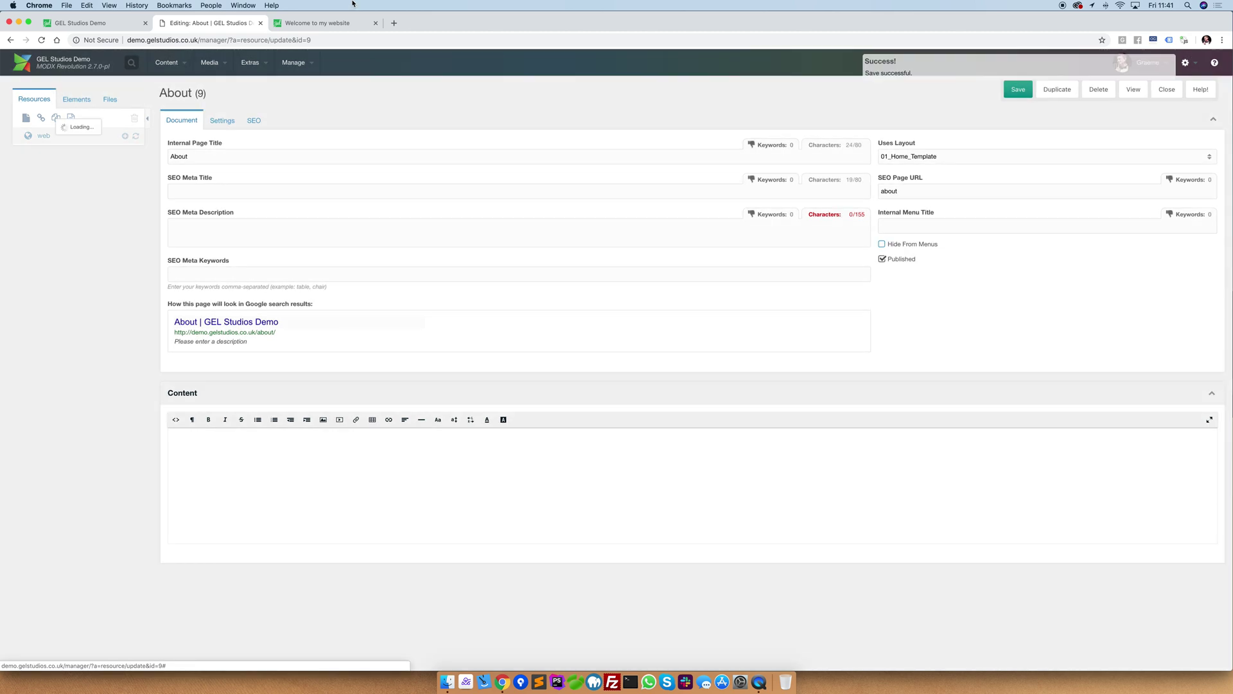
{"action": "left_click", "coordinate": [318, 24]}
{"action": "left_click", "coordinate": [42, 40]}
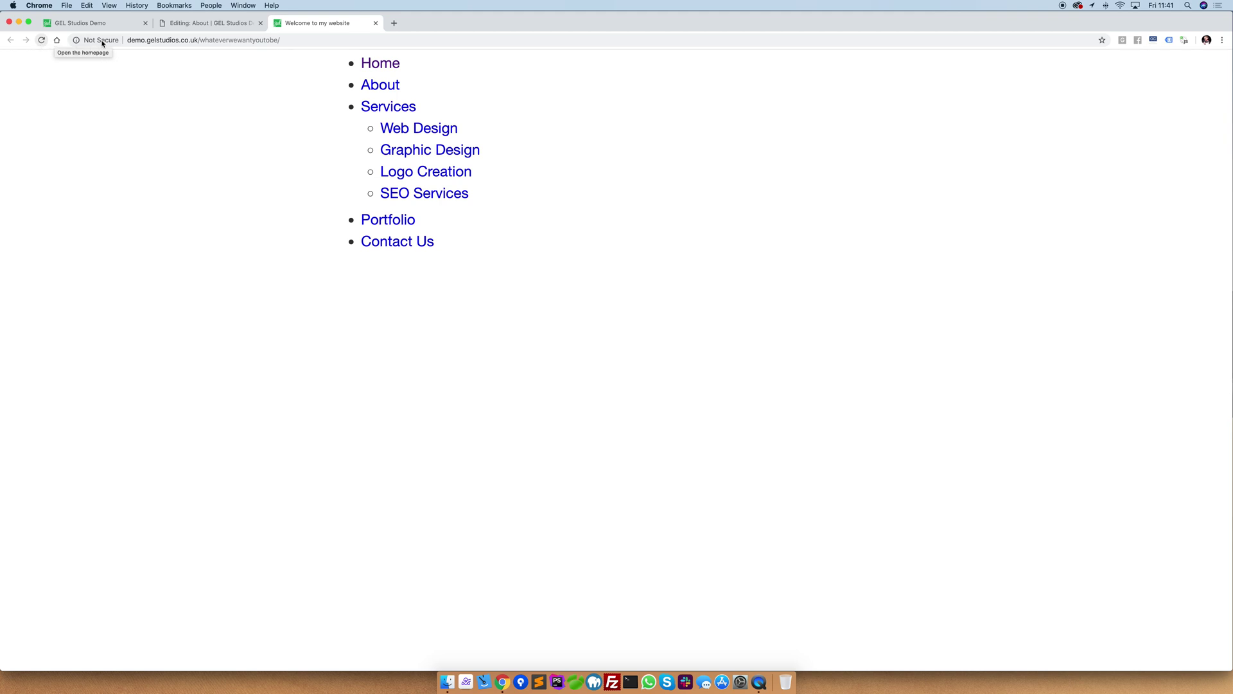
Set the About page's menu title to 'About Us', then drag Portfolio to the top of the tree.
{"action": "left_click", "coordinate": [205, 28]}
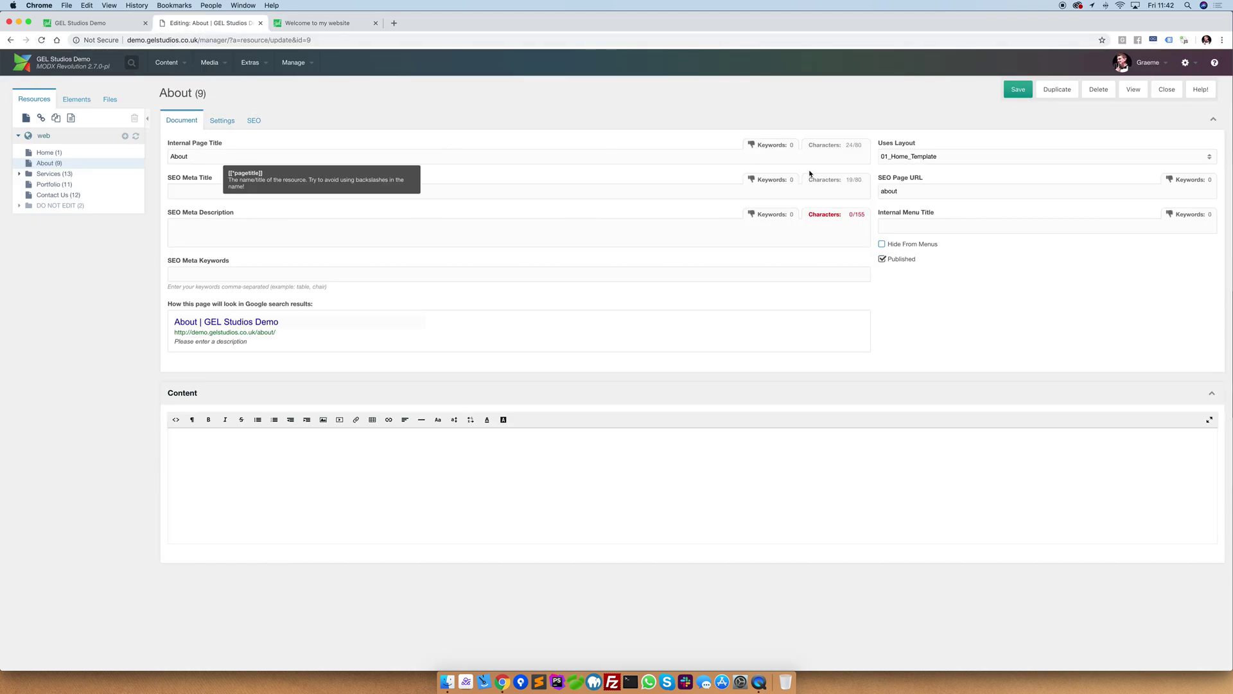
{"action": "left_click", "coordinate": [920, 226]}
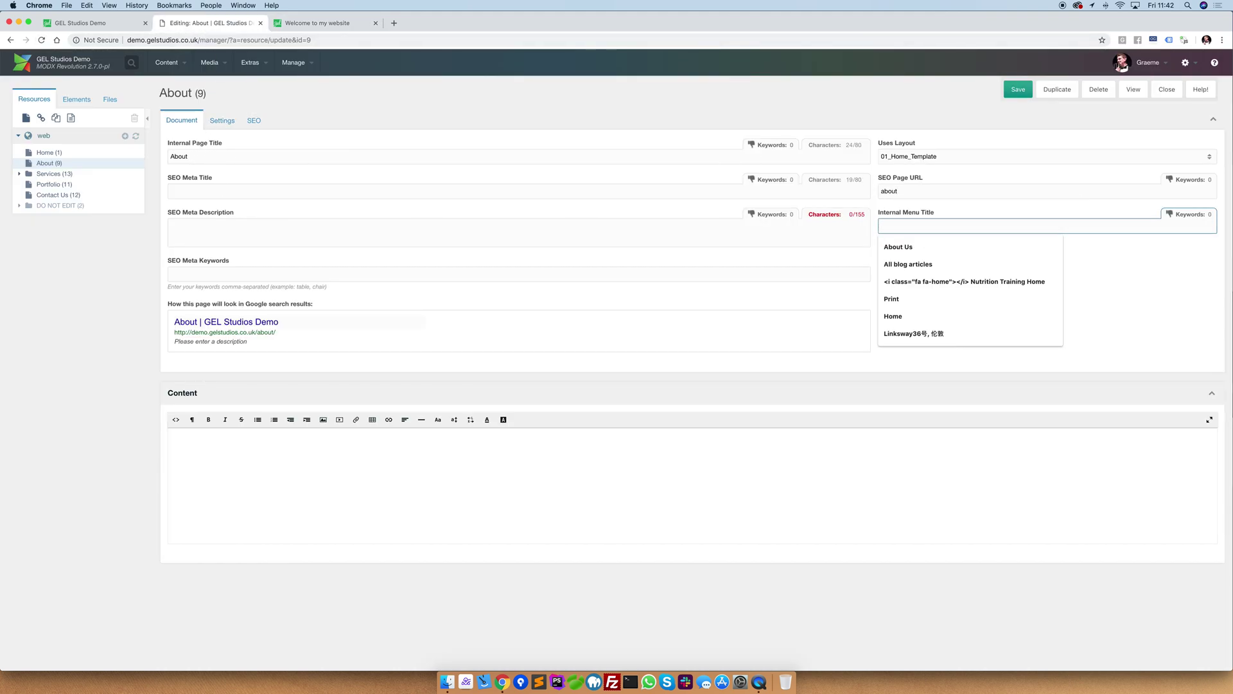
{"action": "type", "text": "Abou"}
{"action": "key", "text": "Return"}
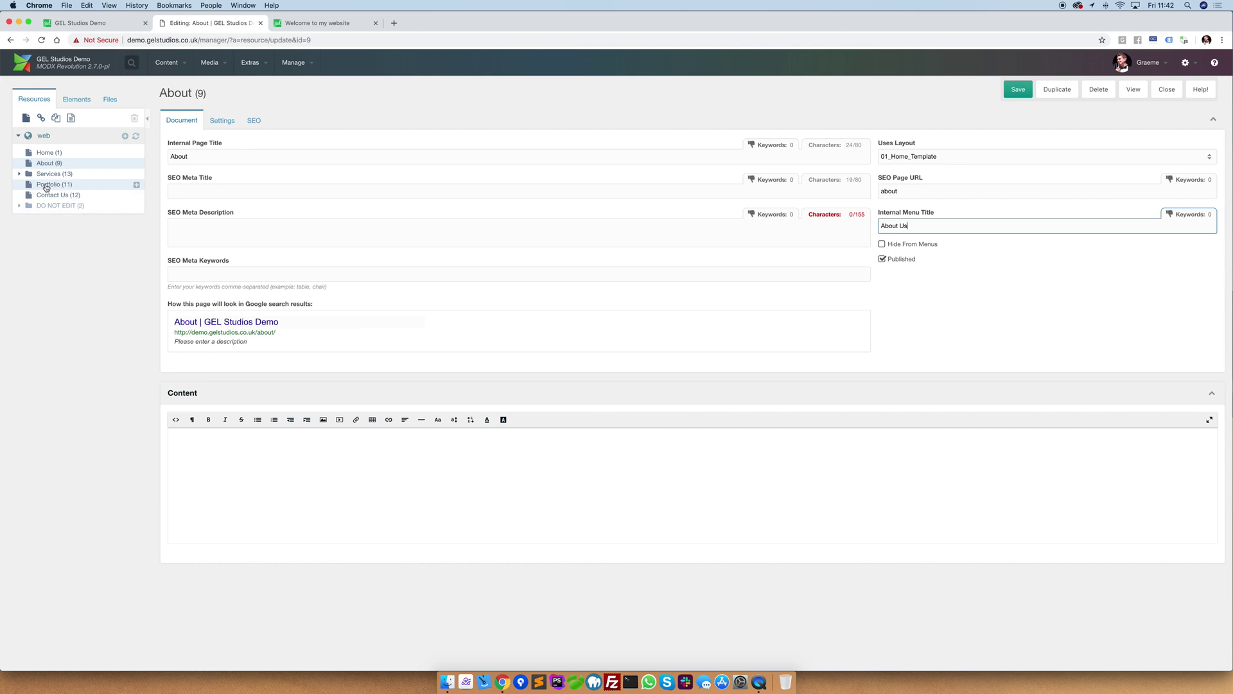
{"action": "left_click_drag", "start_coordinate": [54, 185], "coordinate": [51, 153]}
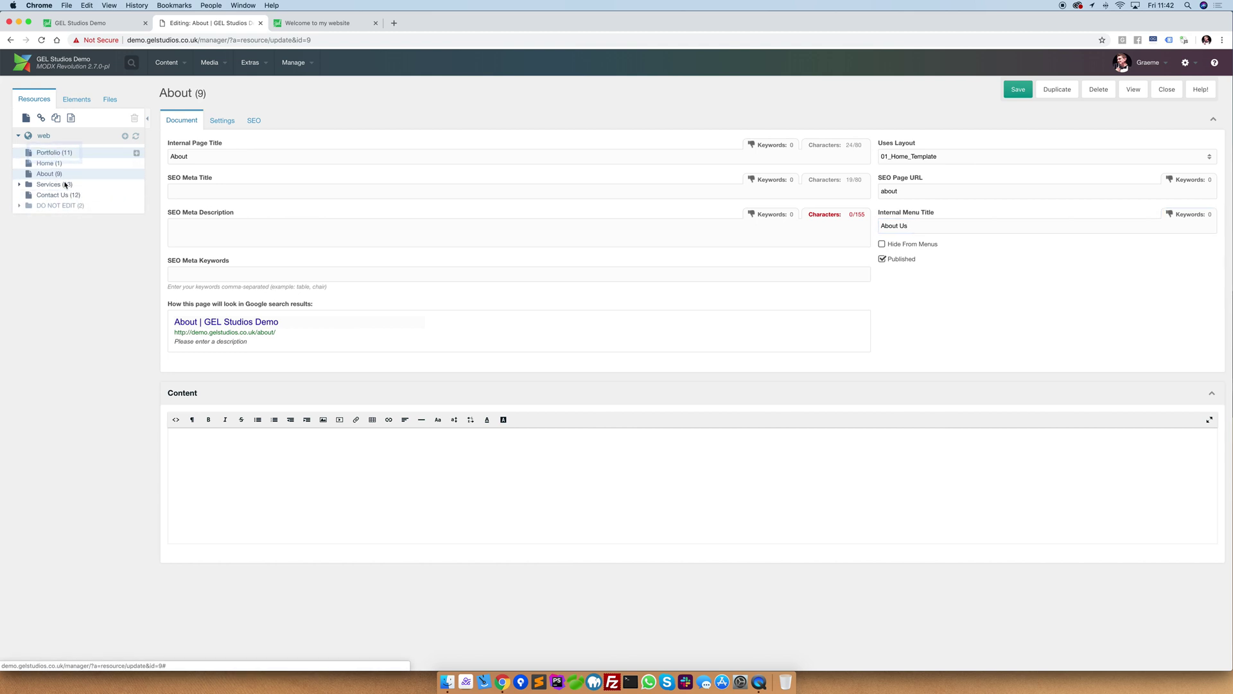
Confirm Portfolio is first on the site, then move SEO Services up within Services and reload.
{"action": "left_click", "coordinate": [317, 22]}
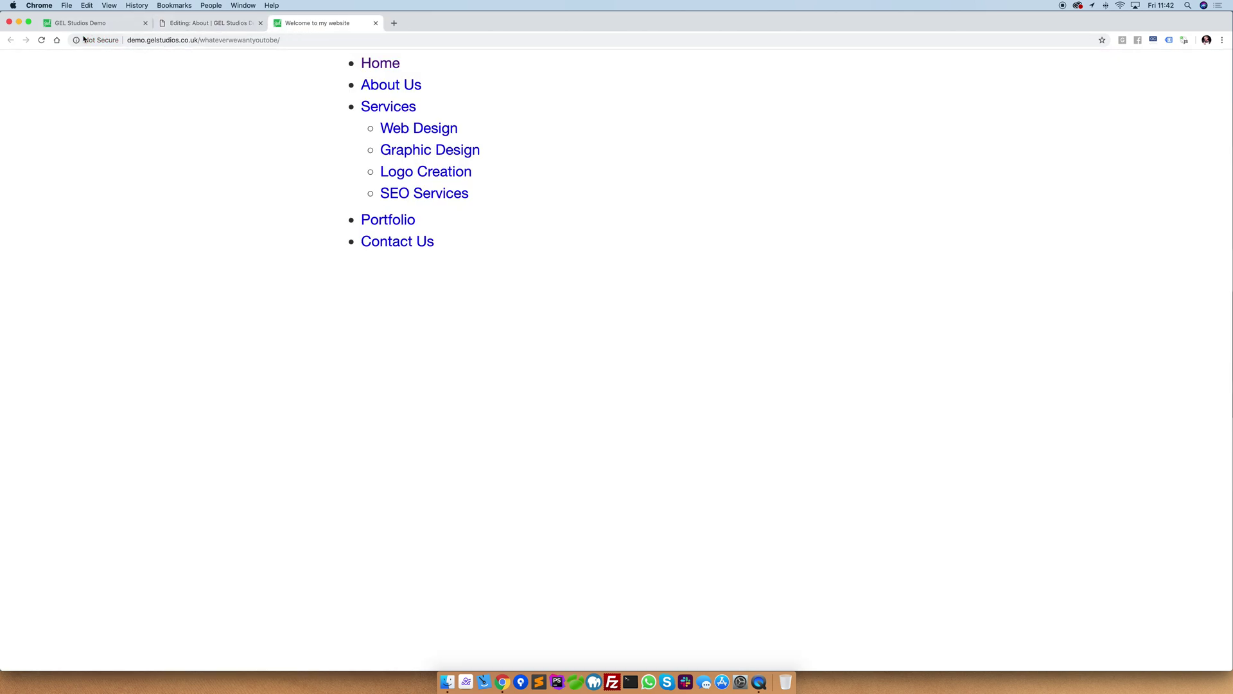
{"action": "left_click", "coordinate": [42, 39]}
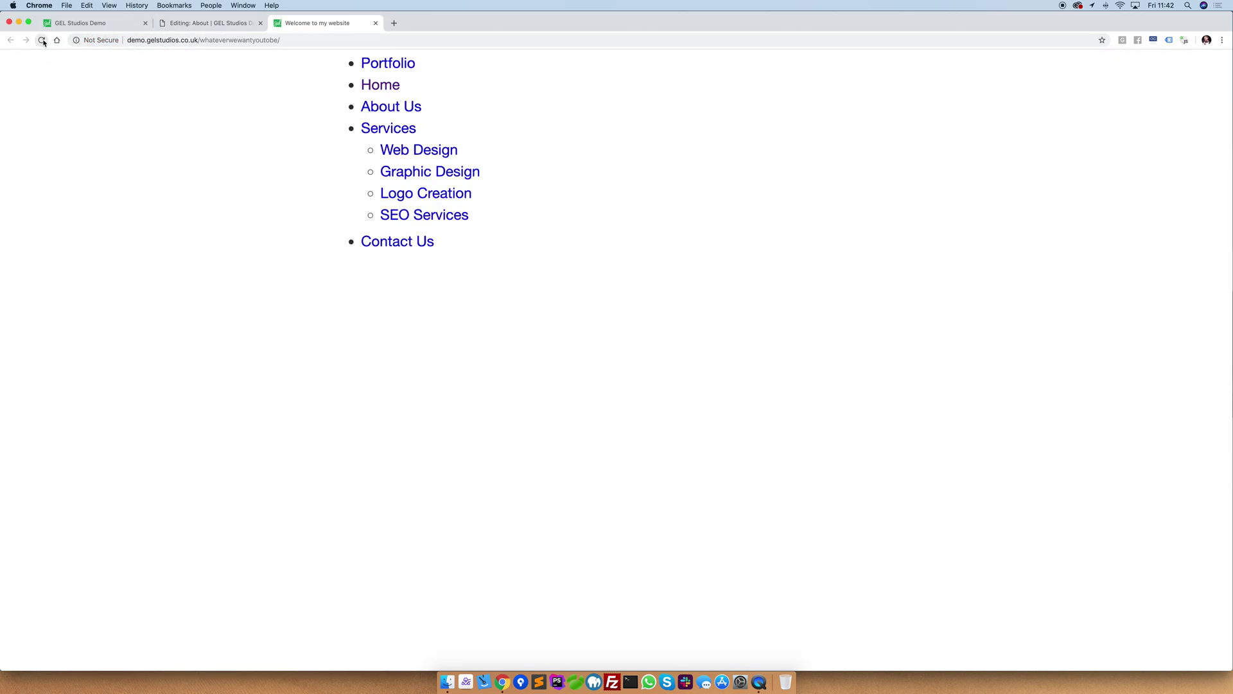
{"action": "left_click", "coordinate": [190, 27]}
{"action": "left_click", "coordinate": [20, 185]}
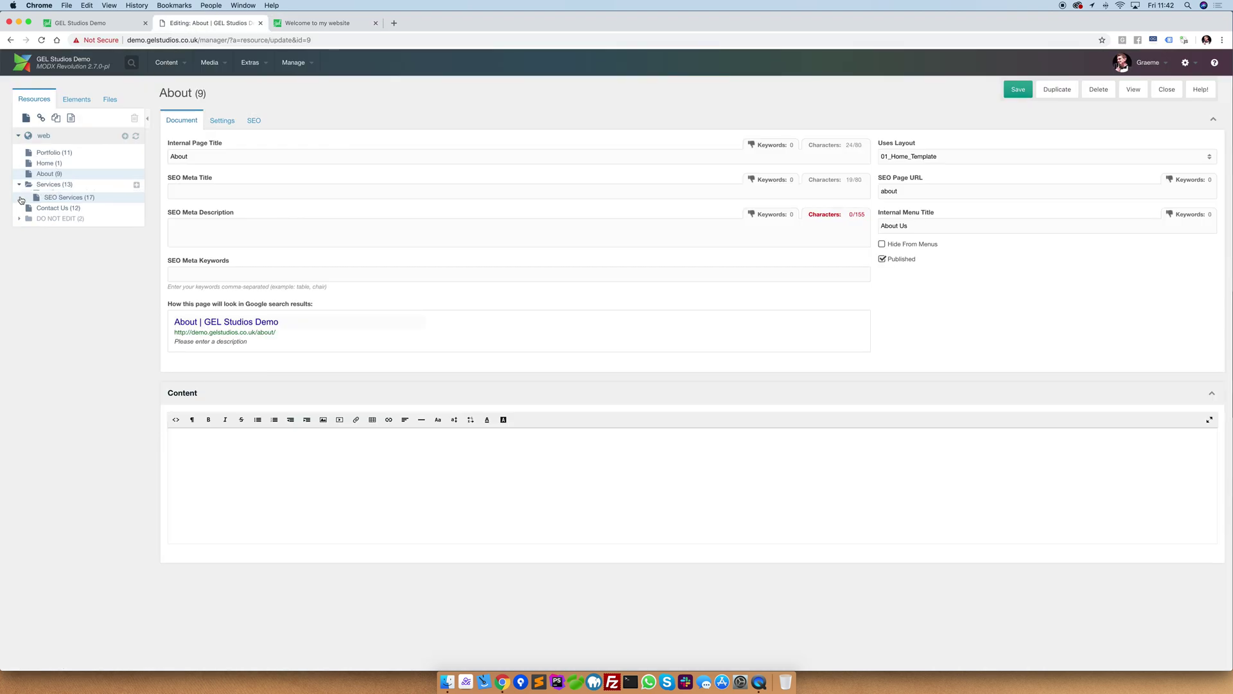
{"action": "left_click_drag", "start_coordinate": [59, 228], "coordinate": [70, 207]}
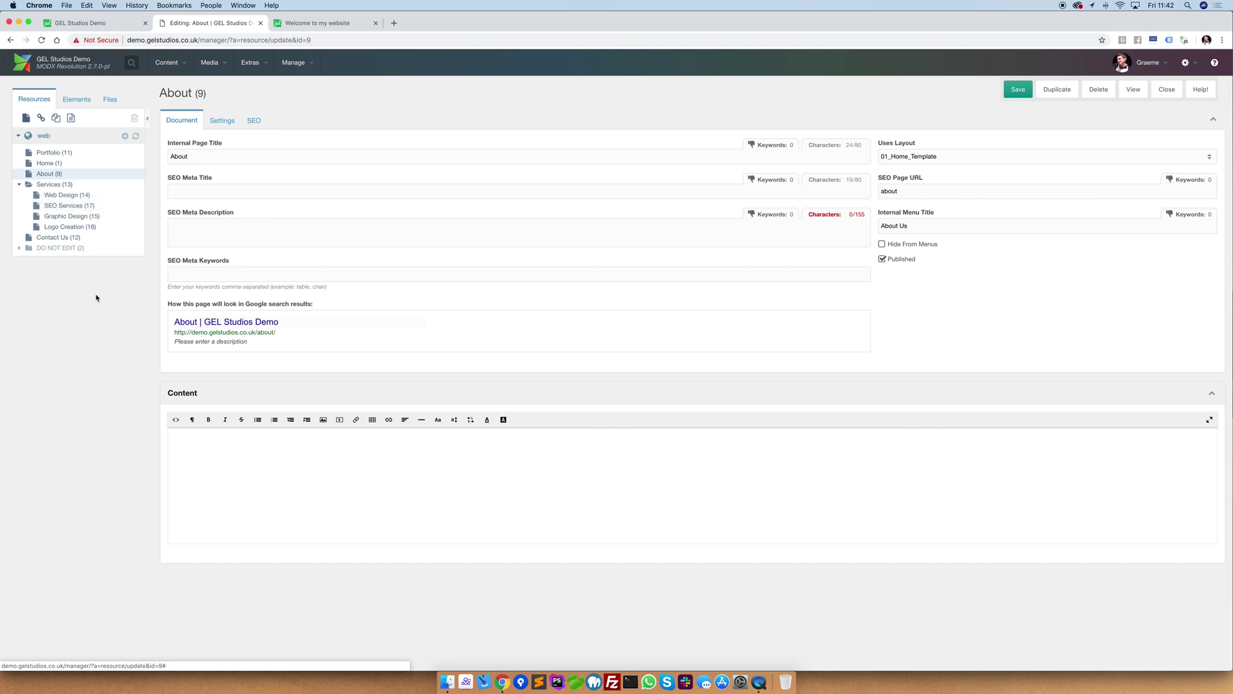
{"action": "left_click", "coordinate": [327, 26]}
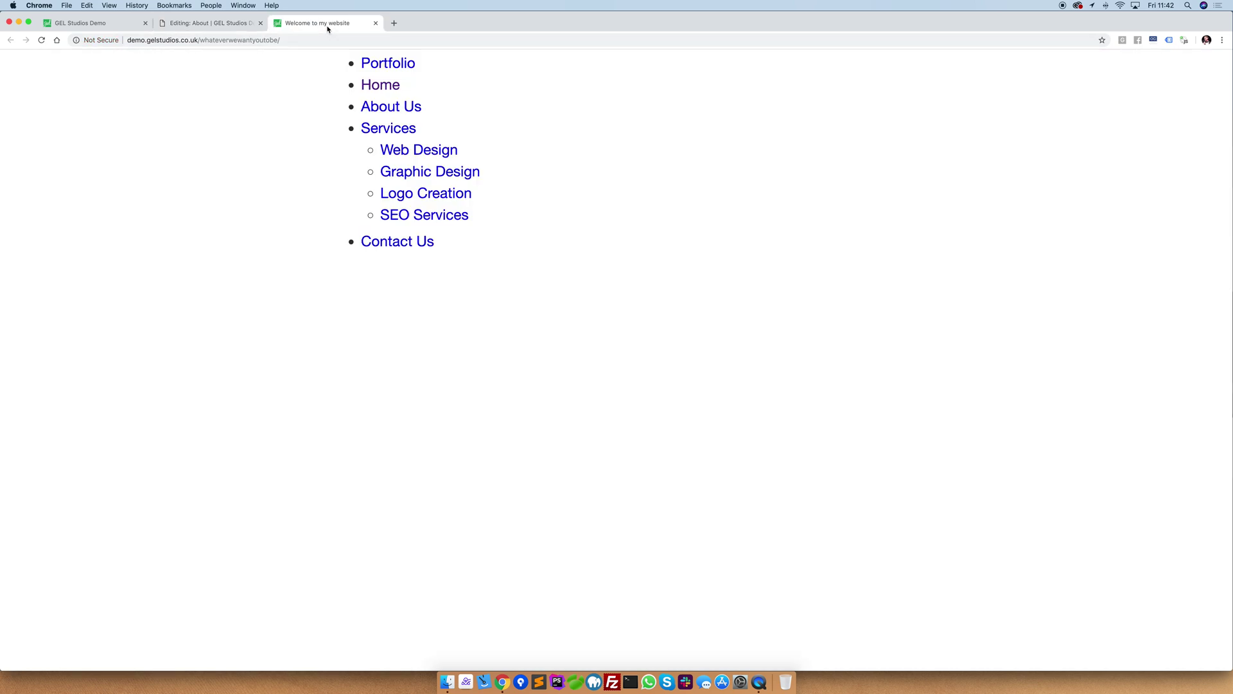
{"action": "left_click", "coordinate": [42, 40]}
Move Services above Home, check the reloaded site, then drag Home back to the top.
{"action": "left_click", "coordinate": [205, 25]}
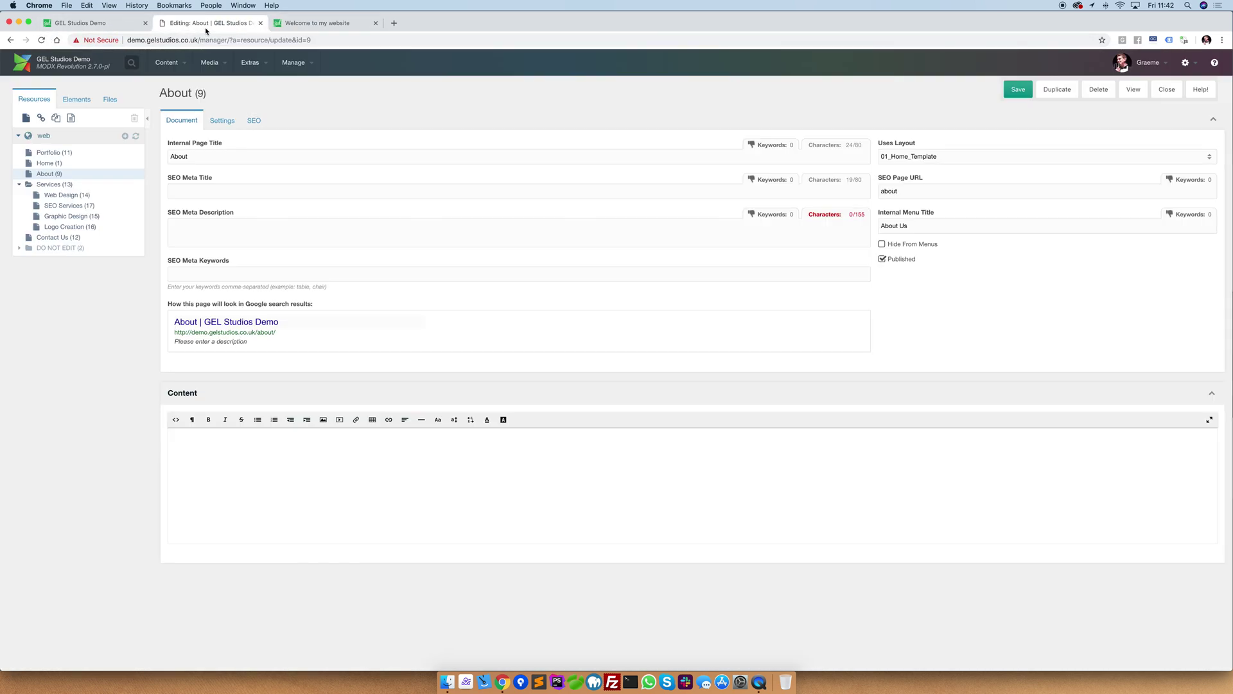
{"action": "left_click", "coordinate": [19, 185]}
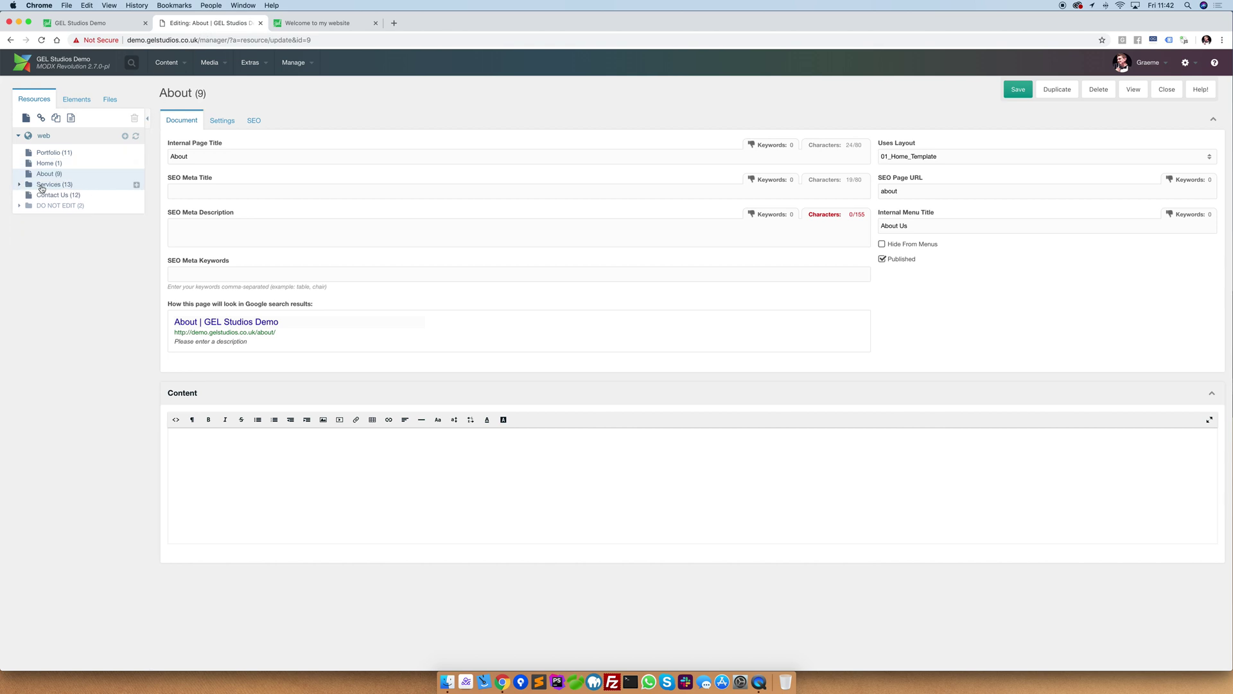
{"action": "left_click_drag", "start_coordinate": [47, 188], "coordinate": [50, 164]}
{"action": "left_click", "coordinate": [324, 24]}
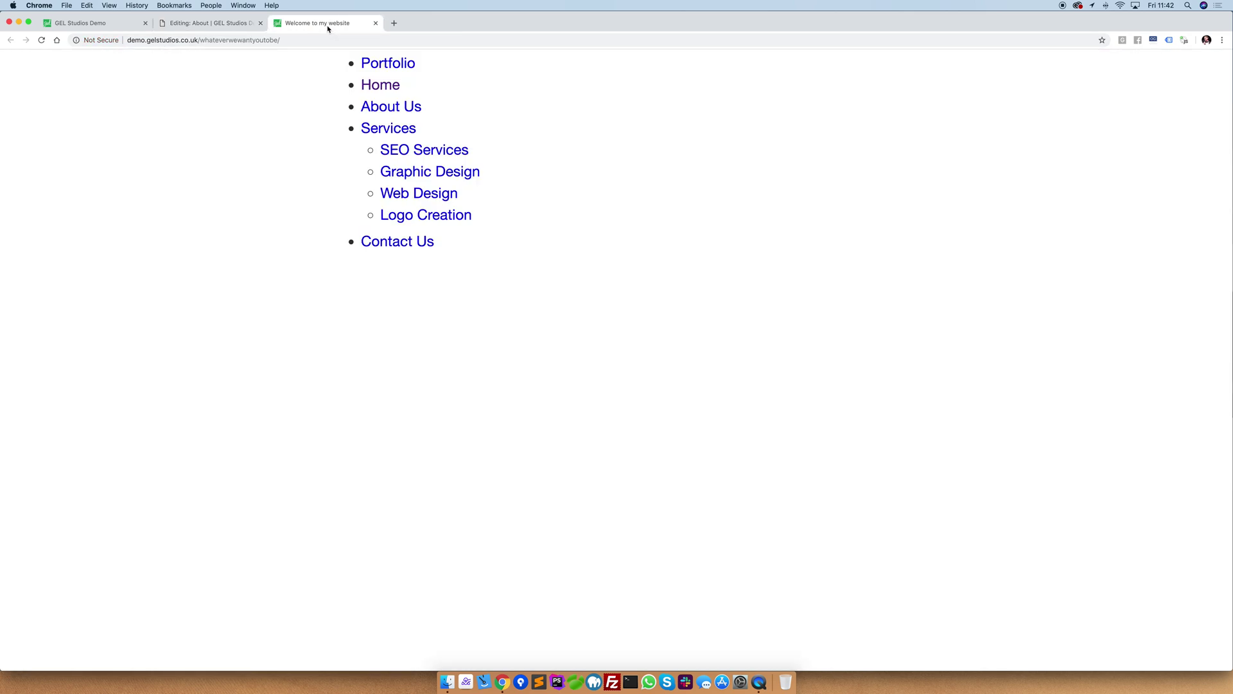
{"action": "left_click", "coordinate": [42, 40]}
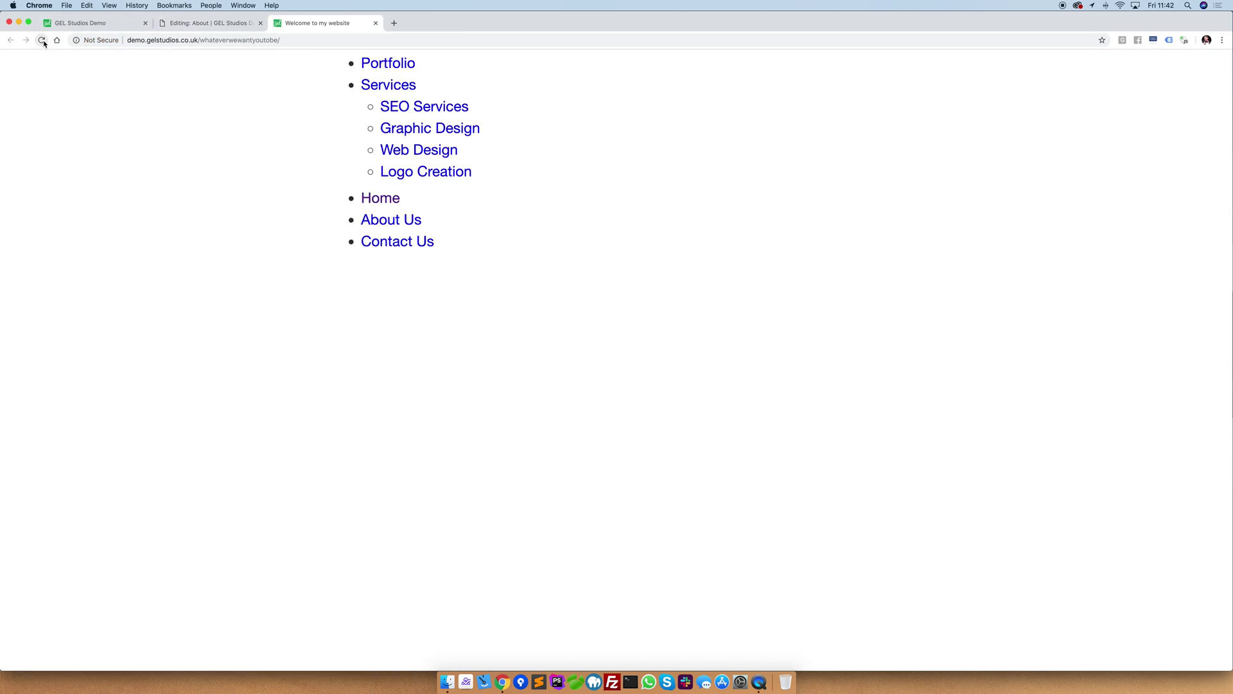
{"action": "left_click", "coordinate": [193, 23]}
{"action": "mouse_move", "coordinate": [46, 174]}
{"action": "left_mouse_down"}
{"action": "mouse_move", "coordinate": [59, 169]}
{"action": "mouse_move", "coordinate": [49, 149]}
{"action": "mouse_move", "coordinate": [47, 181]}
{"action": "mouse_move", "coordinate": [49, 163]}
{"action": "left_mouse_up"}
Drag SEO Services from Services onto About, then reload the live site menu.
{"action": "left_click", "coordinate": [19, 185]}
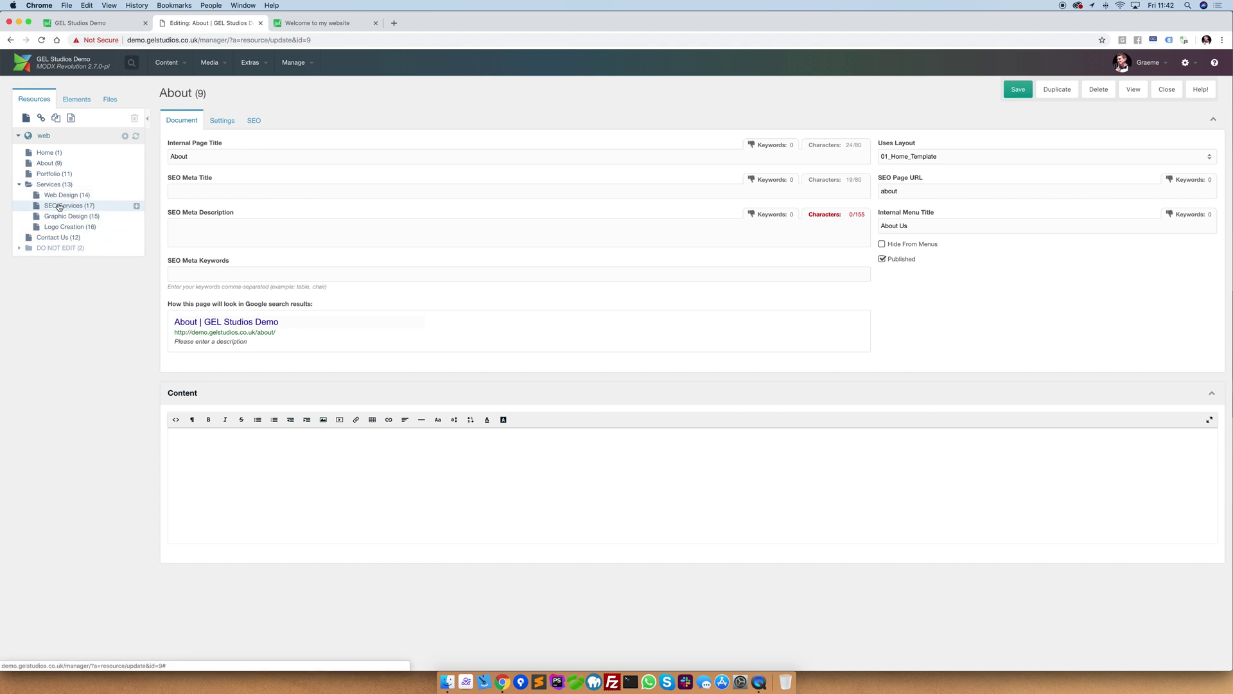
{"action": "left_click_drag", "start_coordinate": [50, 206], "coordinate": [50, 167]}
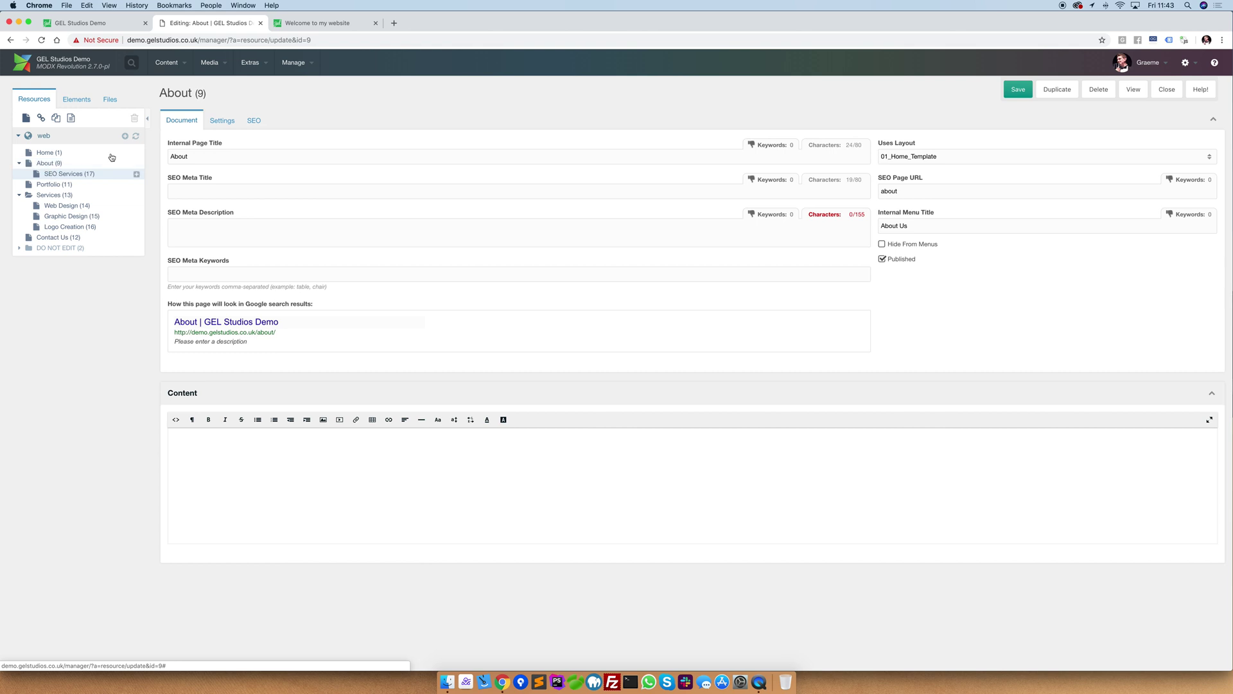
{"action": "left_click", "coordinate": [311, 26]}
{"action": "left_click", "coordinate": [41, 40]}
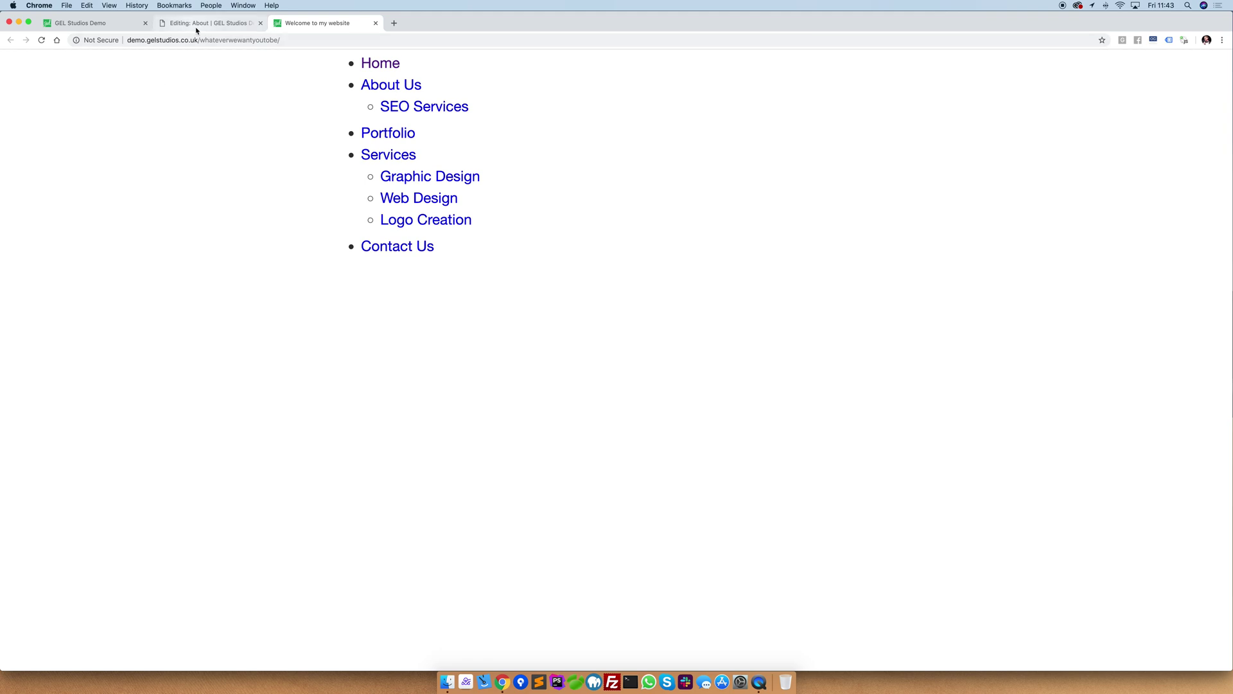
Save the About page hidden from menus, expand About in the tree, and reload the live site.
{"action": "left_click", "coordinate": [196, 26]}
{"action": "left_click", "coordinate": [82, 173]}
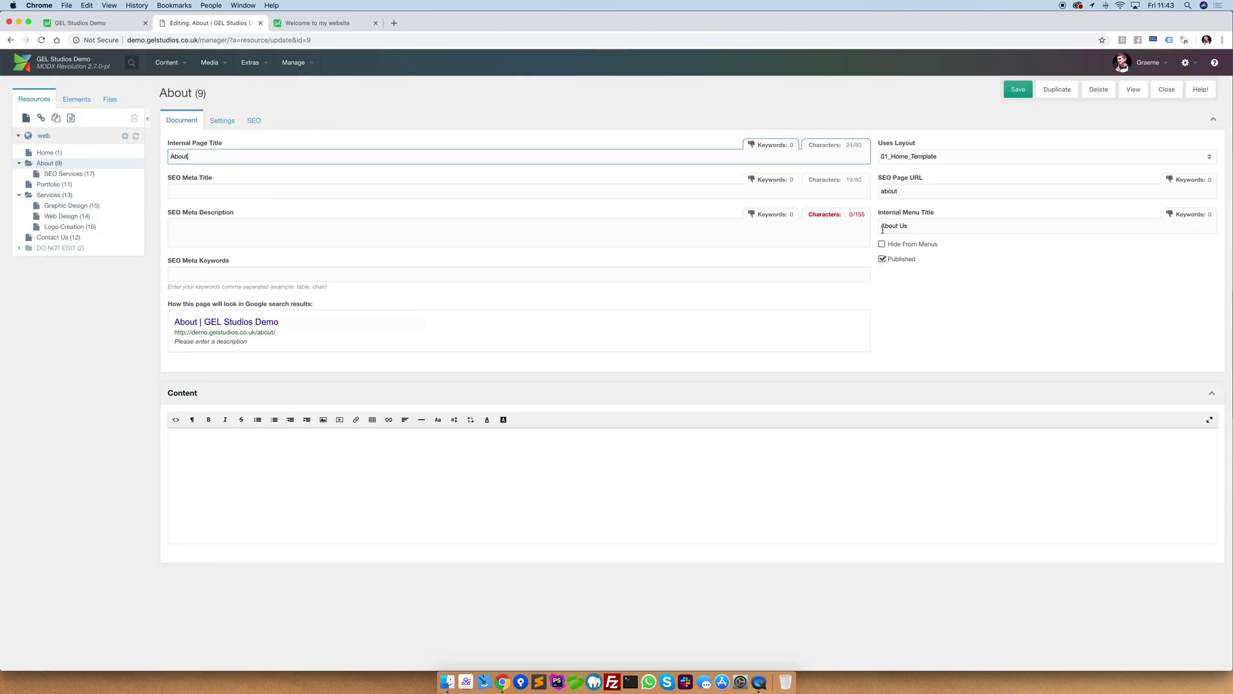
{"action": "left_click", "coordinate": [1018, 89]}
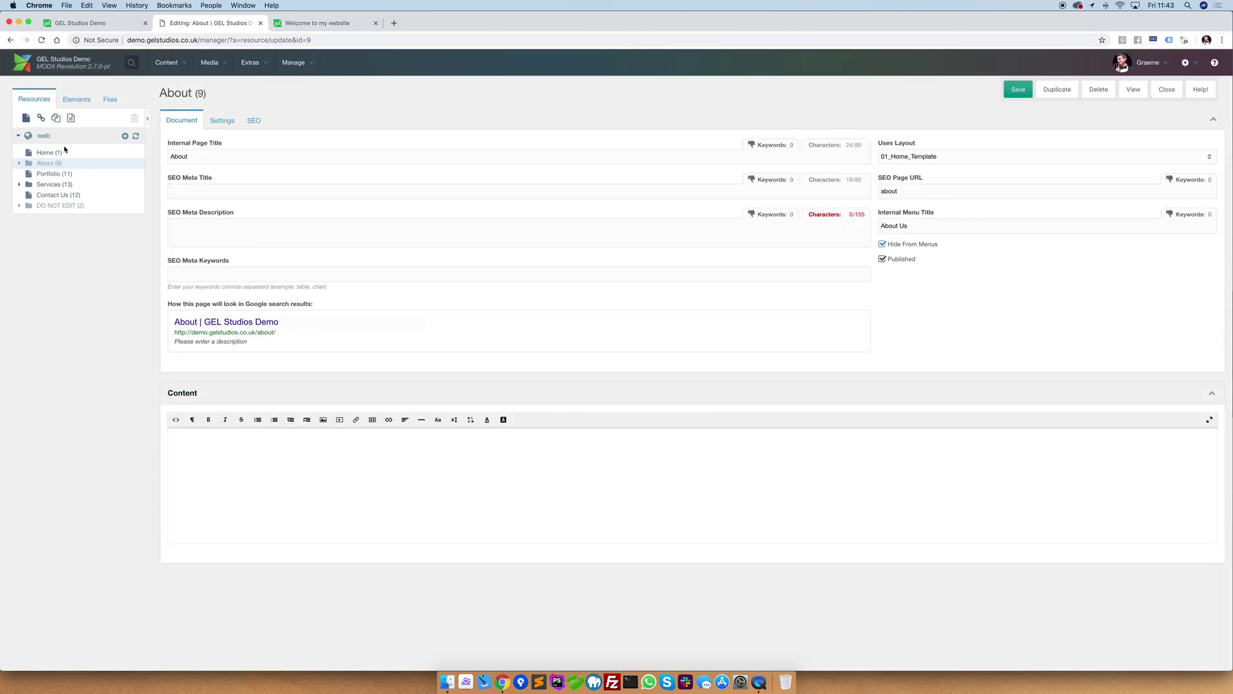
{"action": "left_click", "coordinate": [19, 163]}
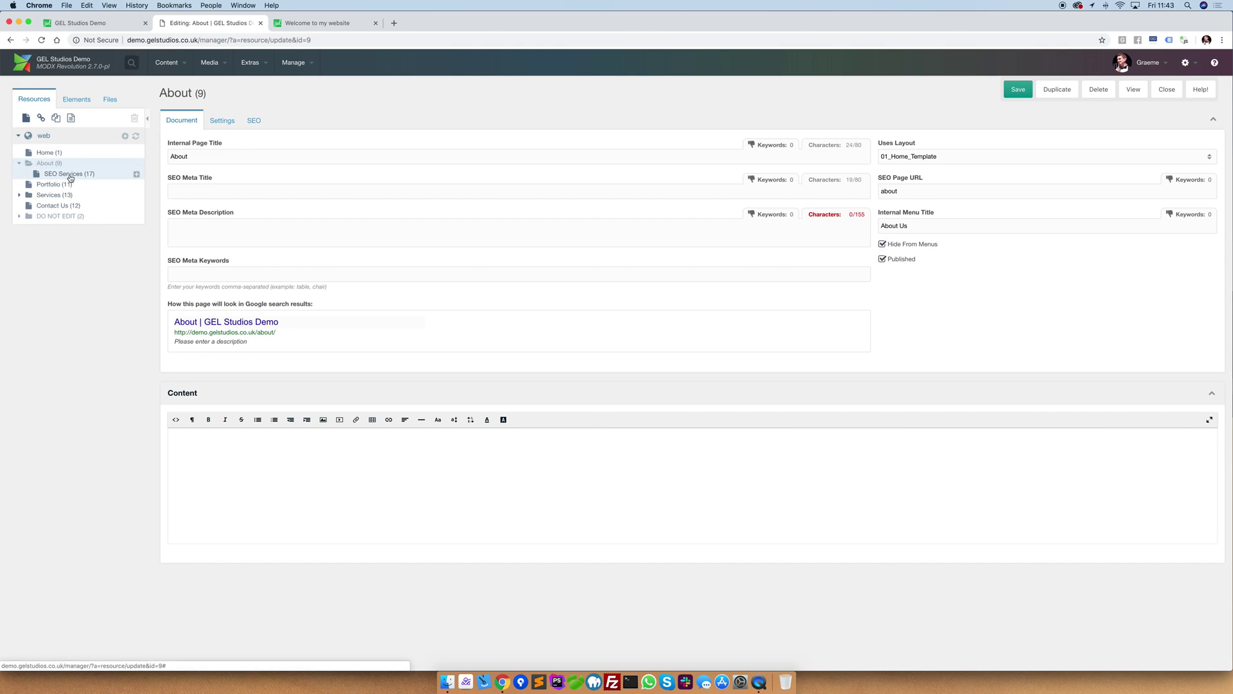
{"action": "left_click", "coordinate": [318, 24]}
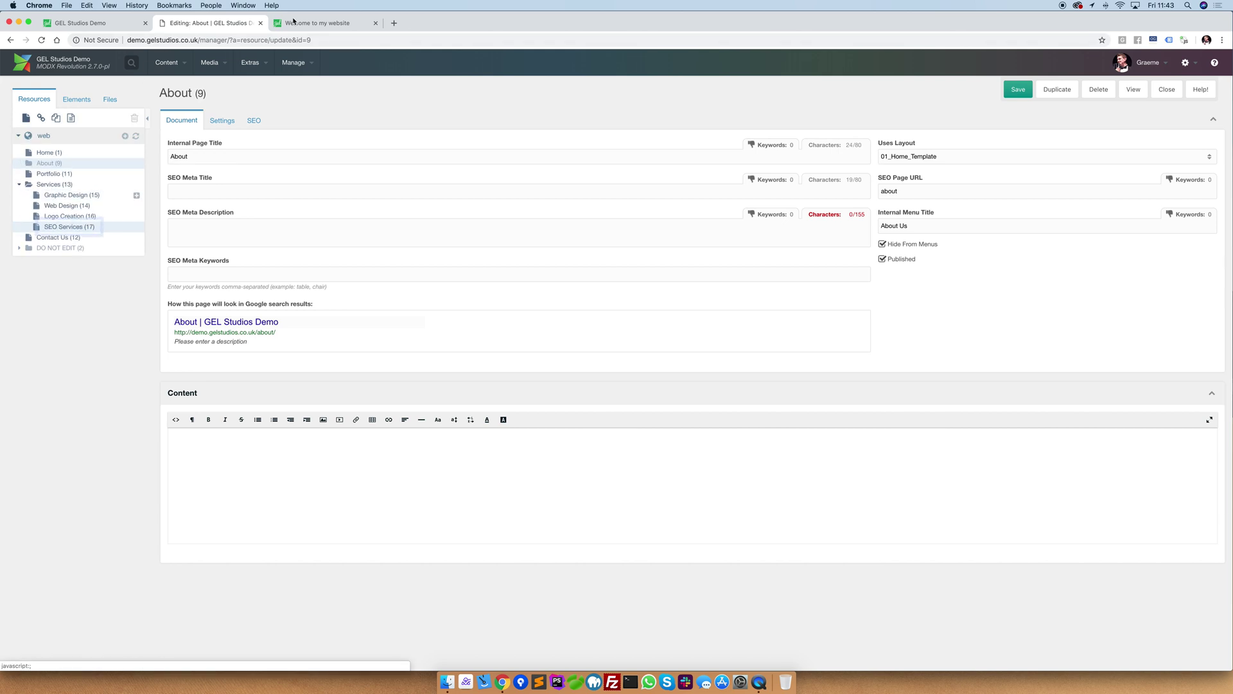
Reload the live site to check SEO Services is back under Services, then open Portfolio.
{"action": "left_click", "coordinate": [318, 23]}
{"action": "left_click", "coordinate": [42, 41]}
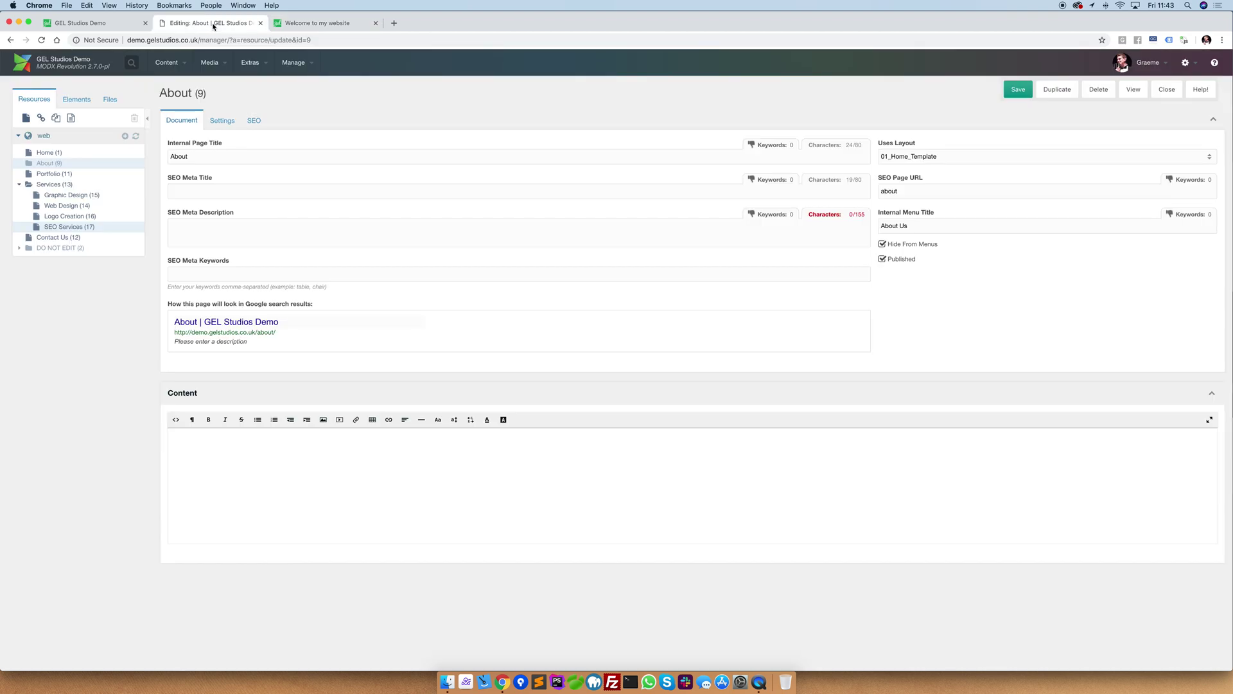
{"action": "left_click", "coordinate": [53, 178]}
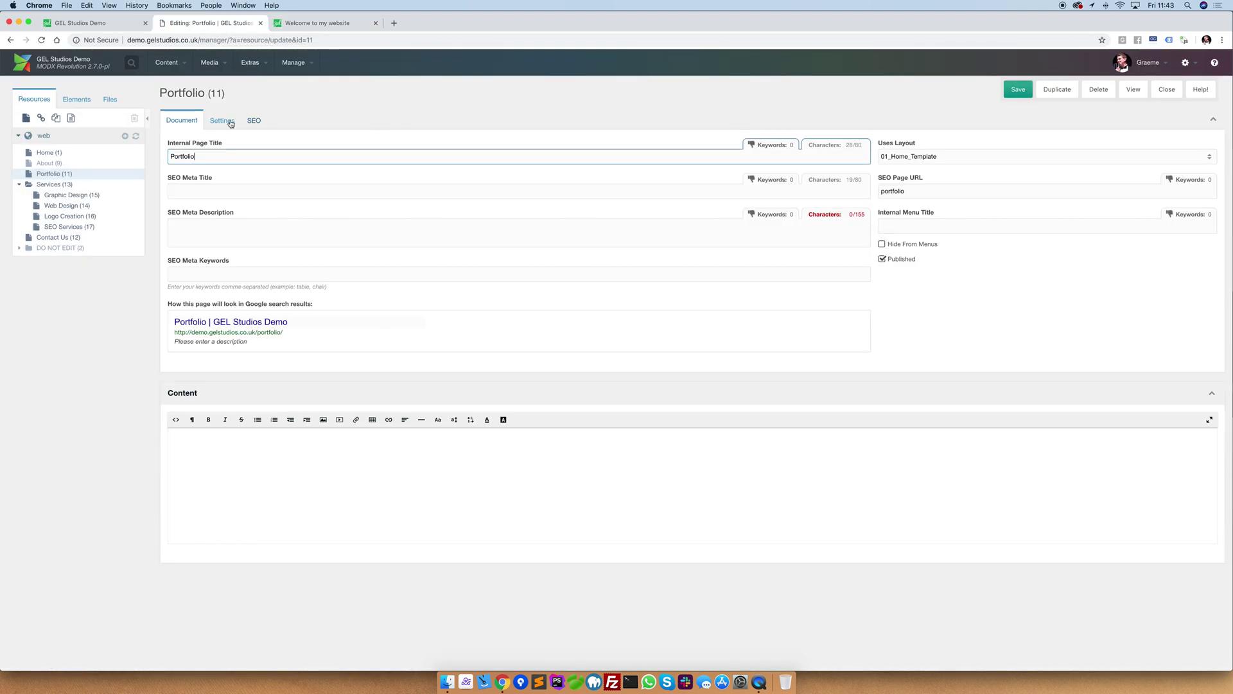
Mark Portfolio as Deleted in its Settings, save, and reload the live site menu.
{"action": "left_click", "coordinate": [222, 120]}
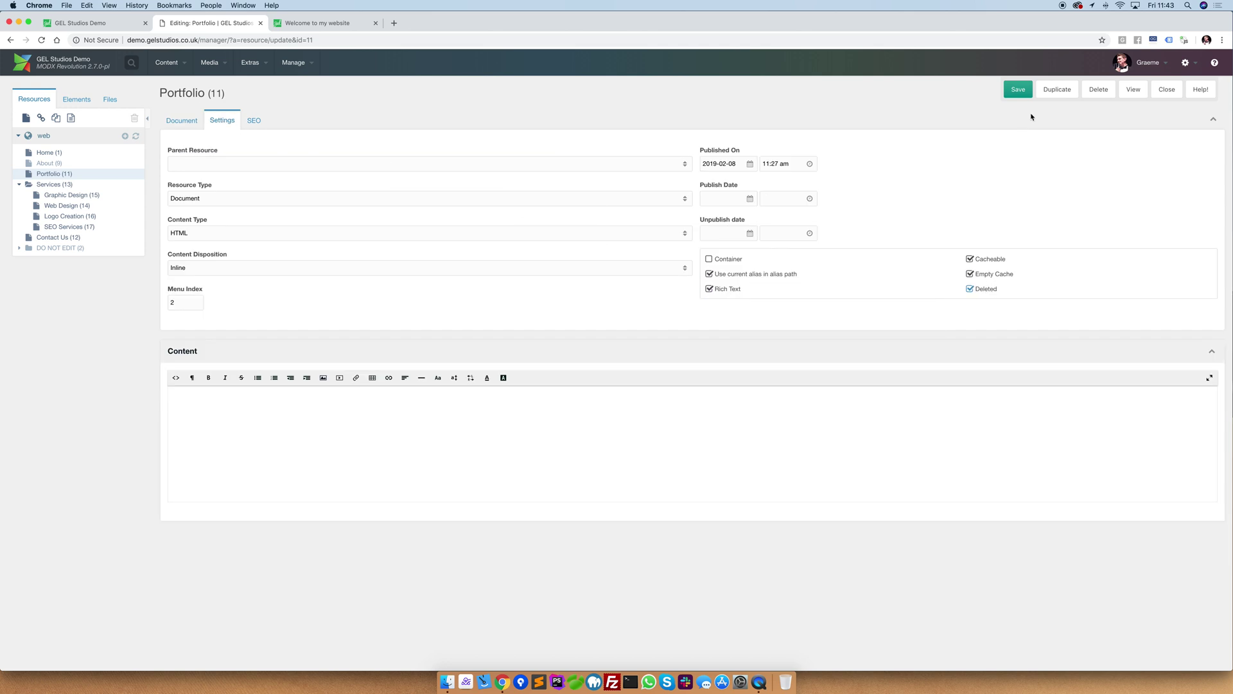
{"action": "left_click", "coordinate": [970, 288]}
{"action": "left_click", "coordinate": [1024, 92]}
{"action": "left_click", "coordinate": [304, 25]}
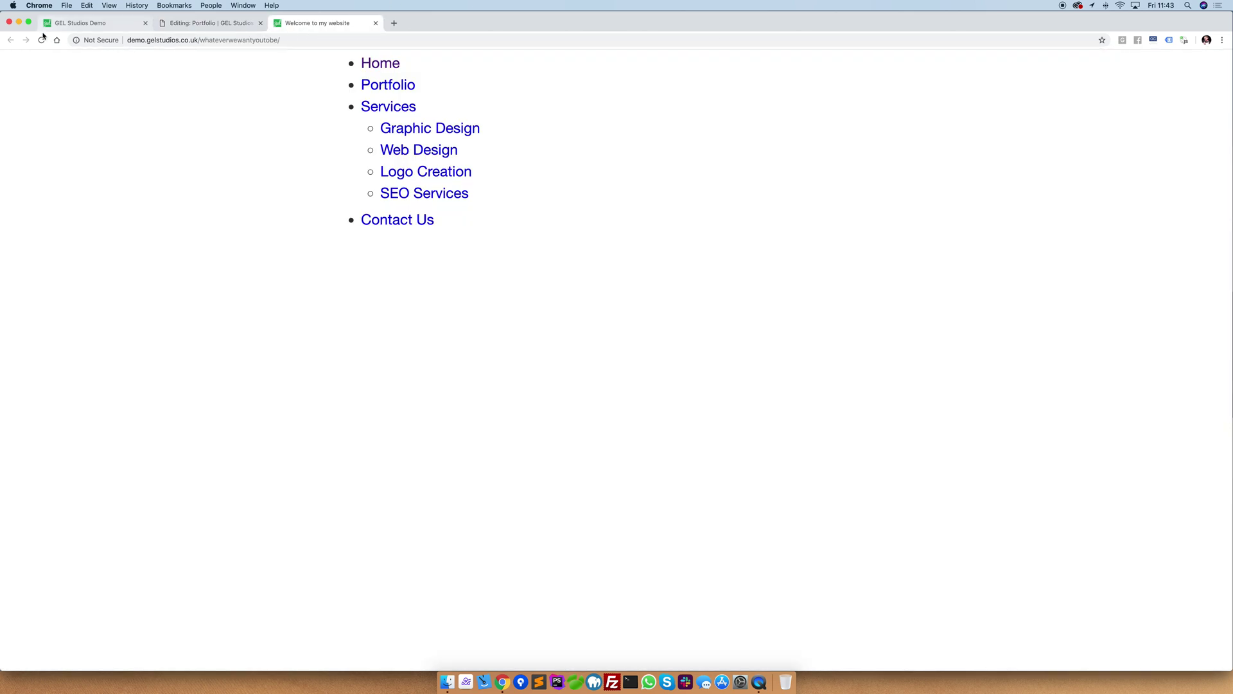
{"action": "key", "text": "super+r"}
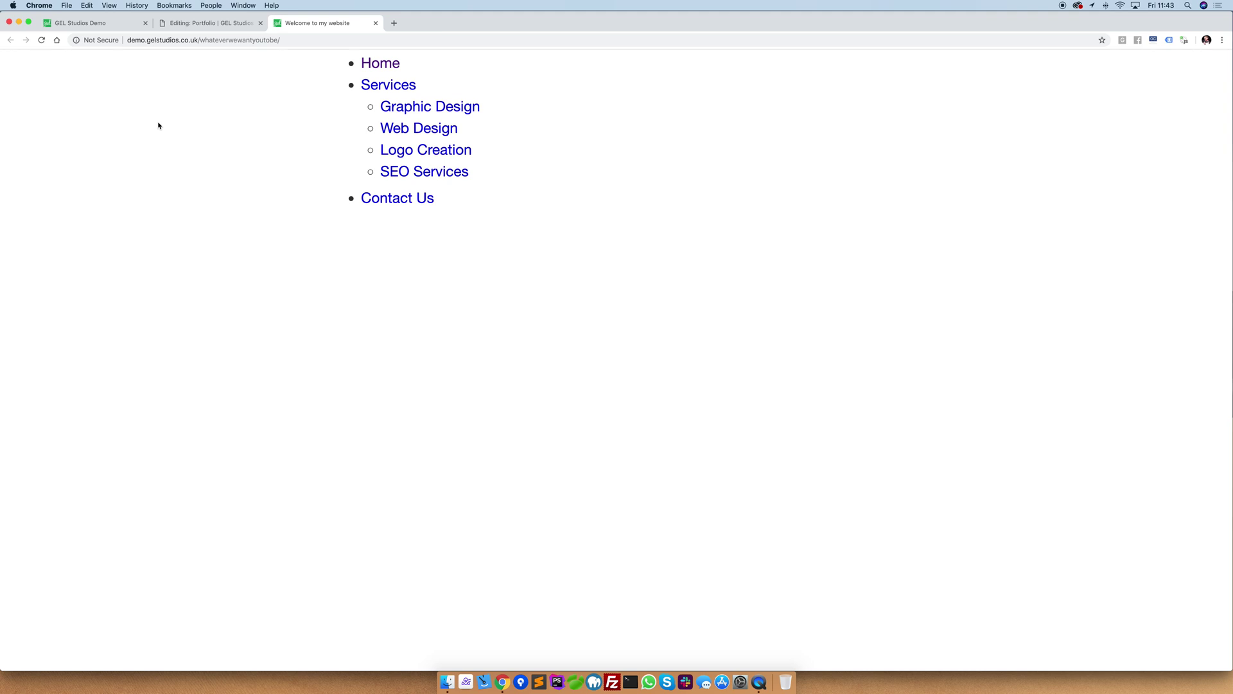
Save the Portfolio page restored from deleted but unpublished.
{"action": "left_click", "coordinate": [201, 26]}
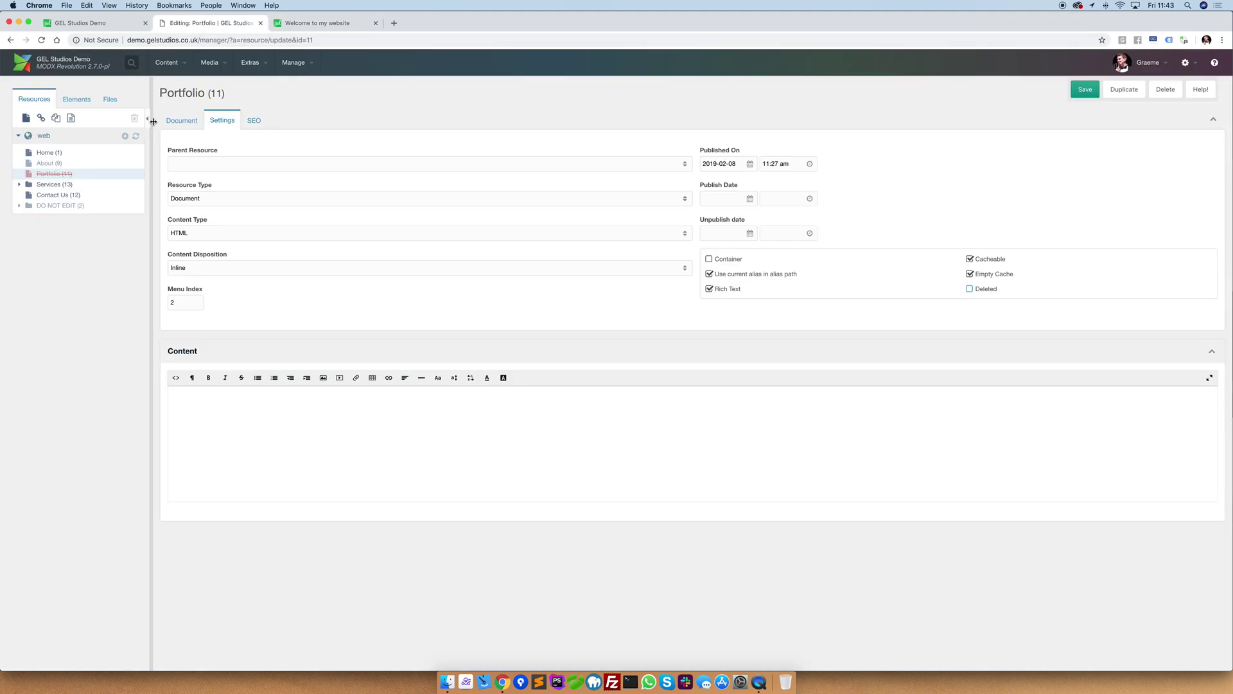
{"action": "left_click", "coordinate": [181, 120]}
{"action": "left_click", "coordinate": [882, 259]}
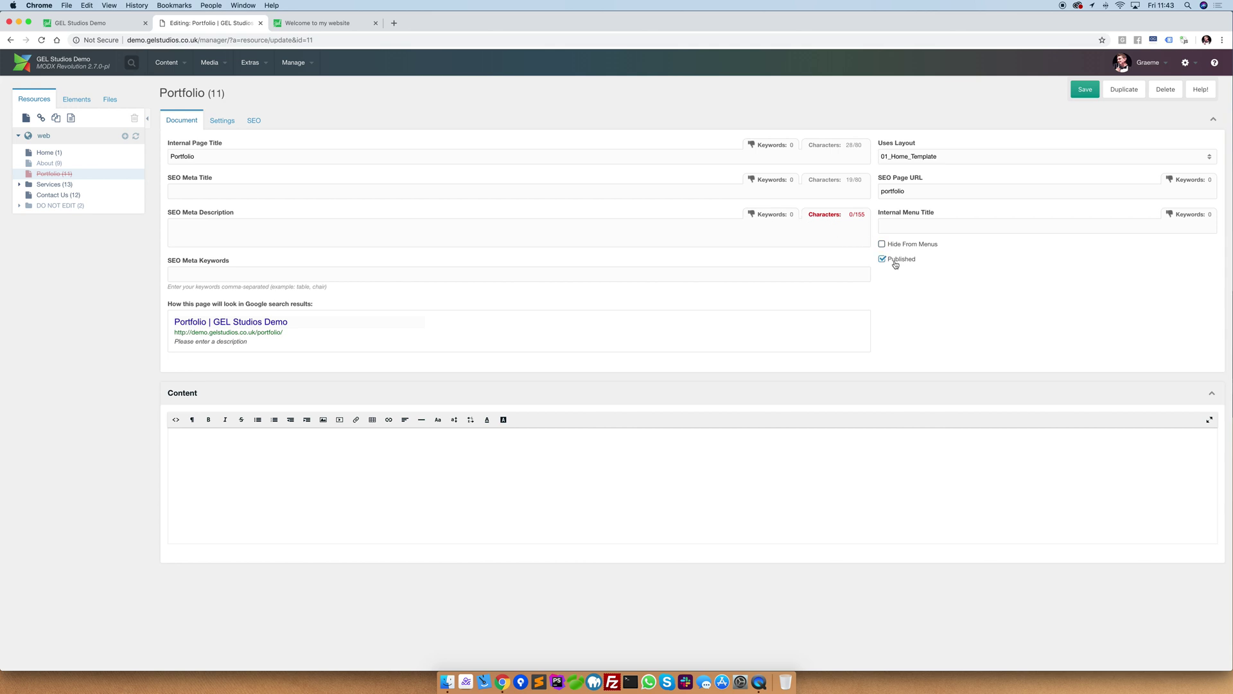
{"action": "left_click", "coordinate": [1086, 90]}
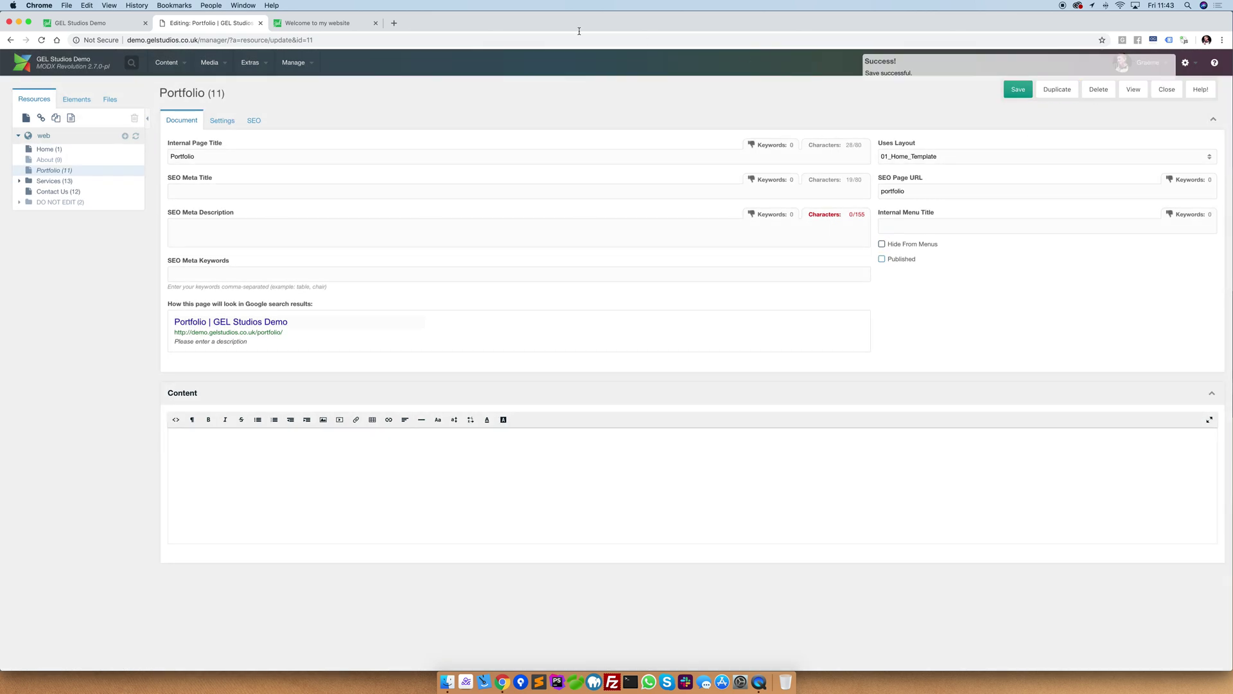
Reload the live site to confirm Portfolio stays off the menu, then close the preview and site tabs.
{"action": "left_click", "coordinate": [306, 24]}
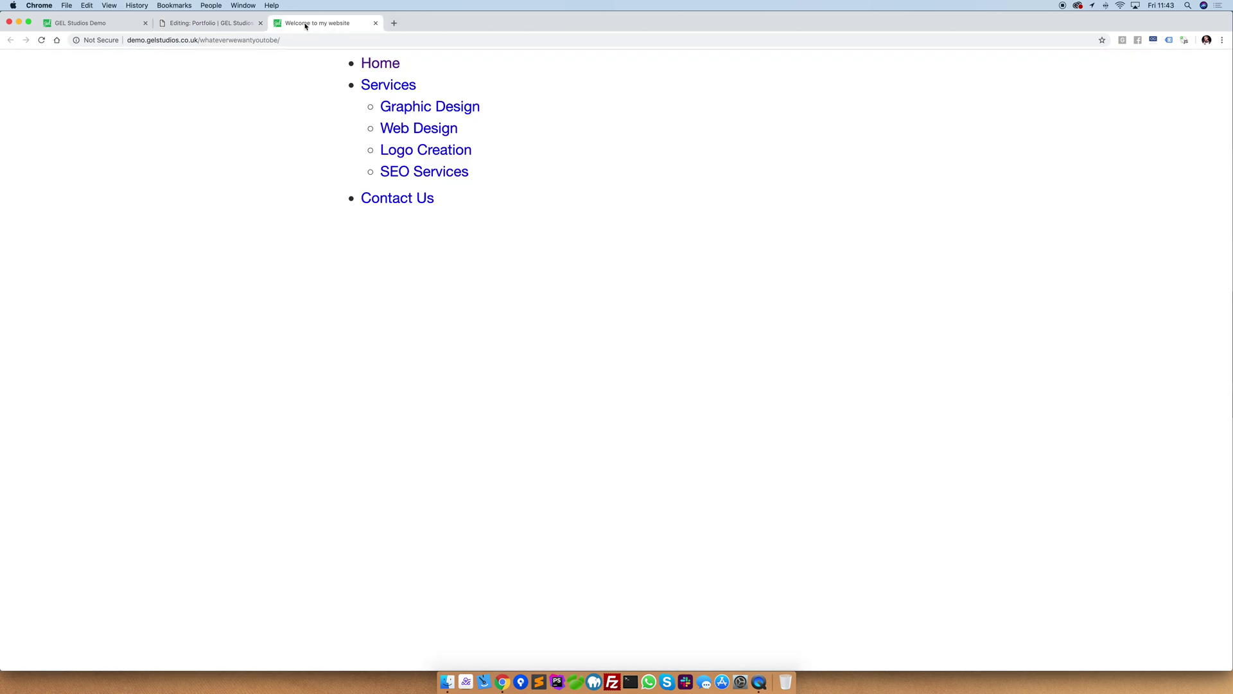
{"action": "left_click", "coordinate": [42, 41]}
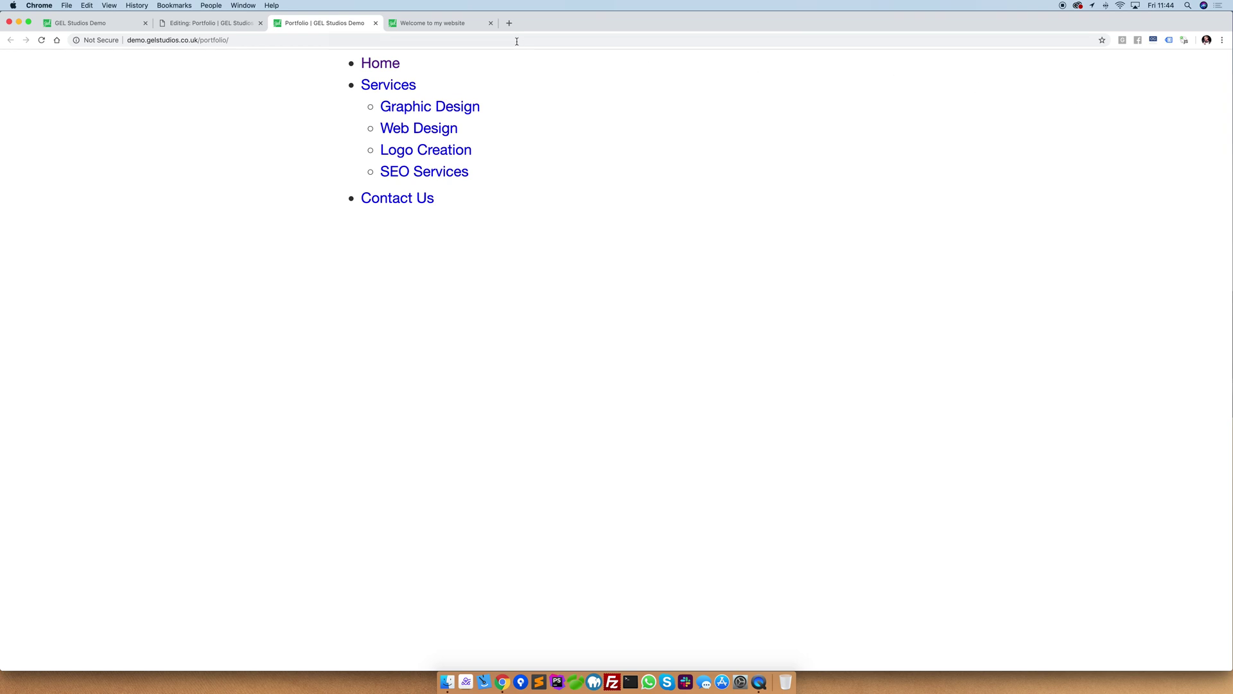
{"action": "left_click", "coordinate": [377, 23]}
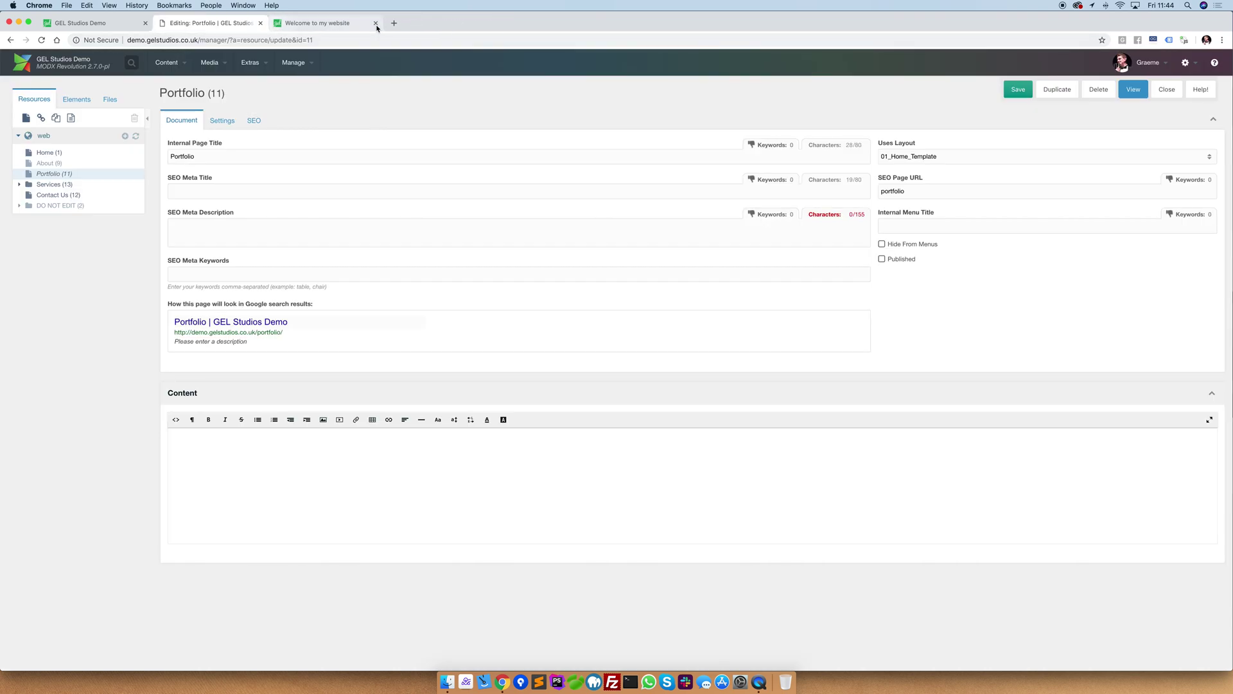
{"action": "left_click", "coordinate": [377, 24]}
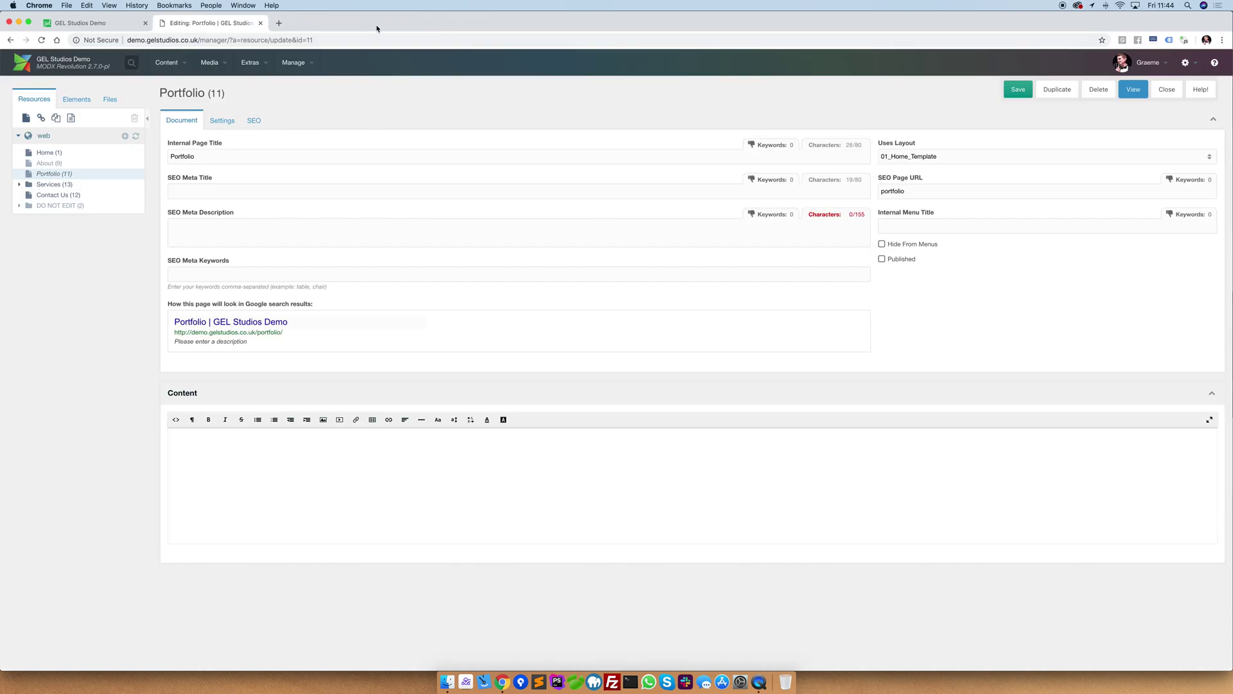
Expand Services, save Portfolio as Published again, then show the Elements list of templates and chunks.
{"action": "left_click", "coordinate": [19, 184]}
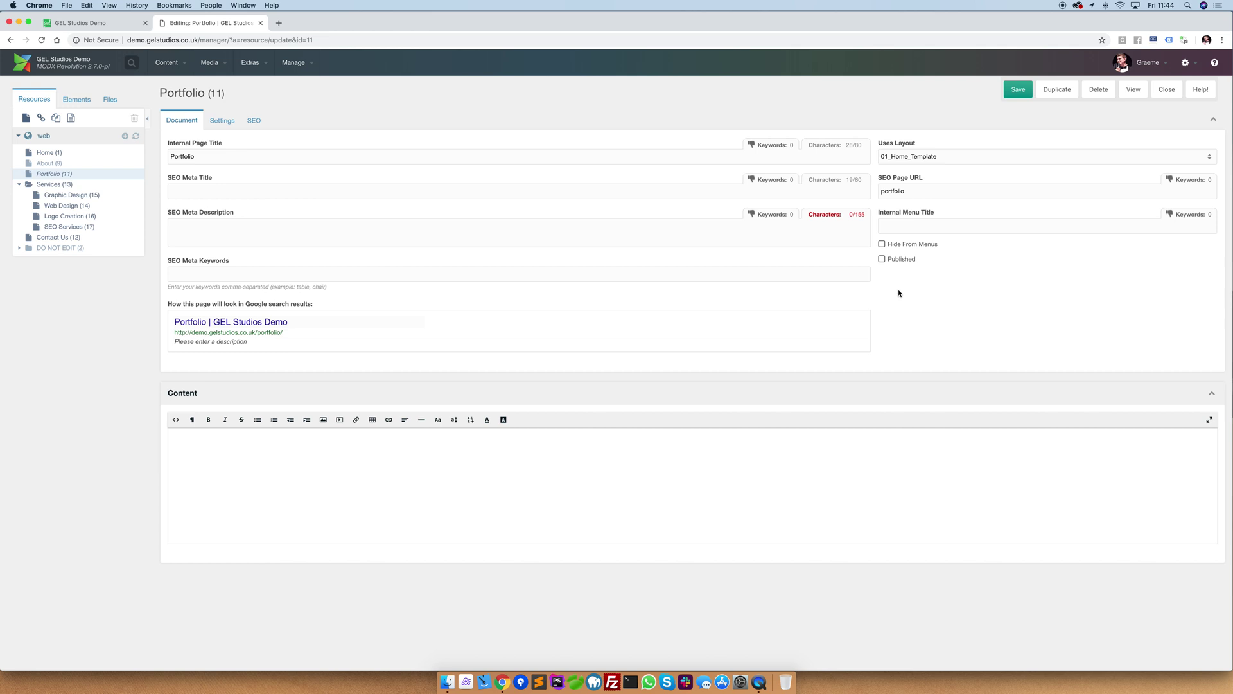
{"action": "left_click", "coordinate": [881, 259]}
{"action": "left_click", "coordinate": [1019, 89]}
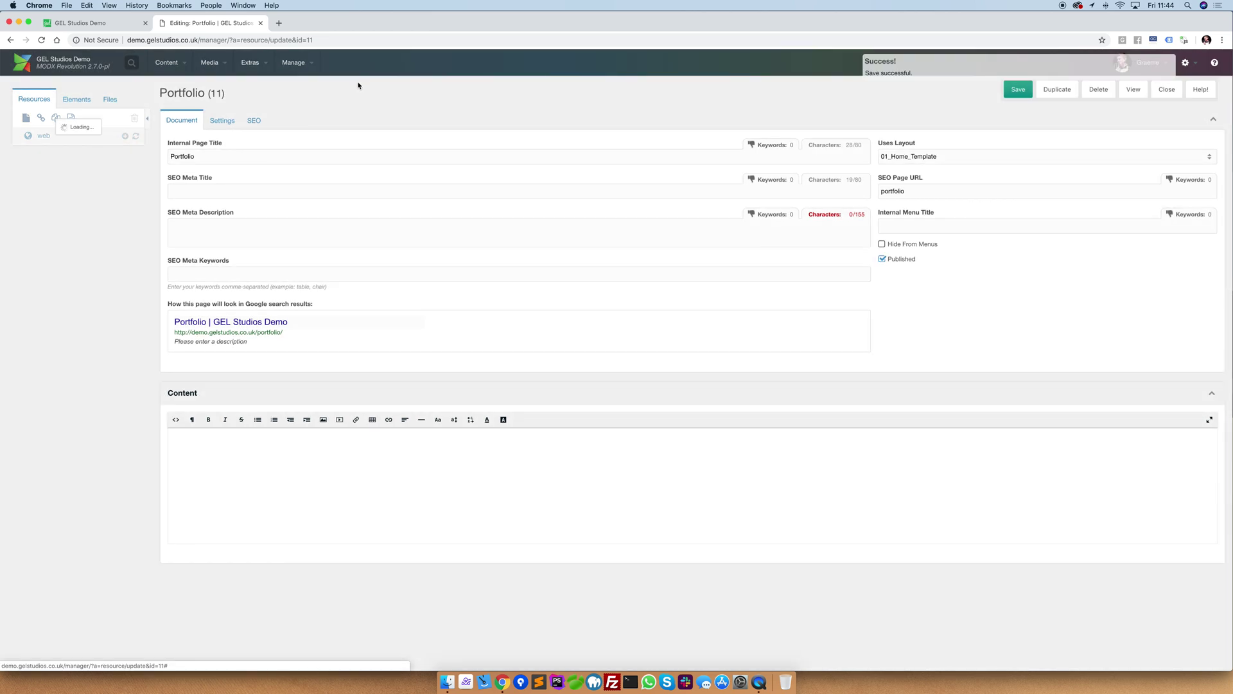
{"action": "left_click", "coordinate": [76, 99]}
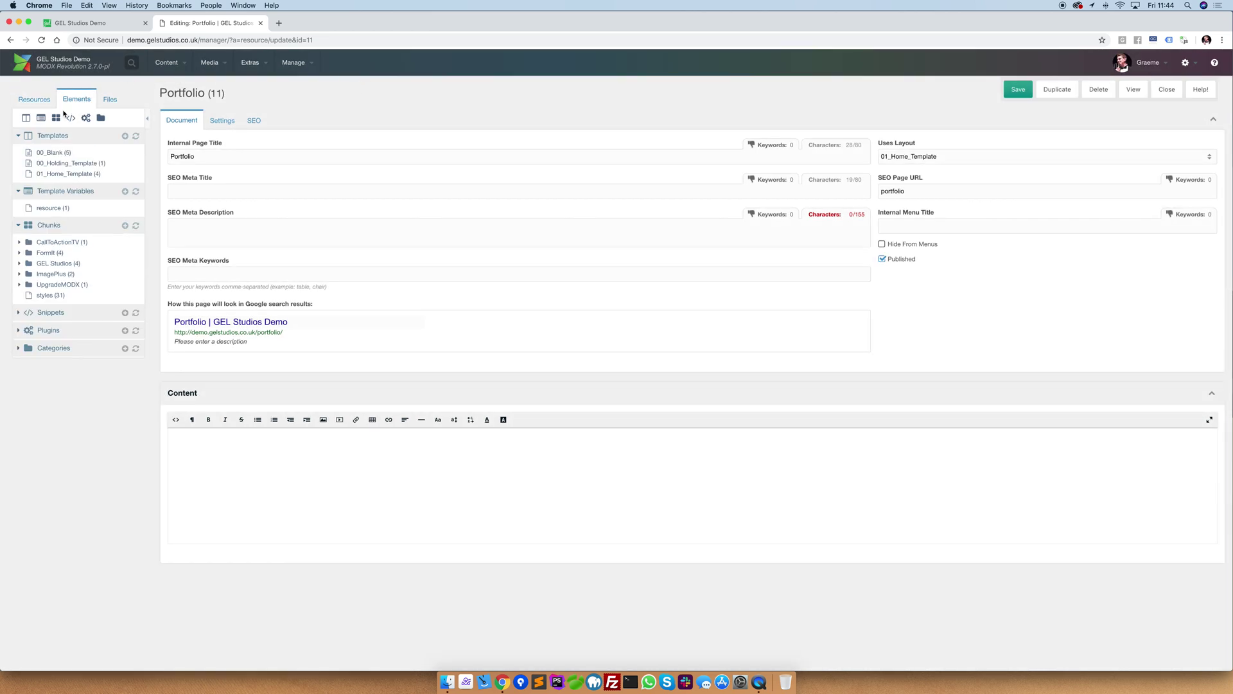
Change the pdoMenu &level from 2 to 4 on line 11 of 01_Home_Template and save it.
{"action": "left_click", "coordinate": [57, 174]}
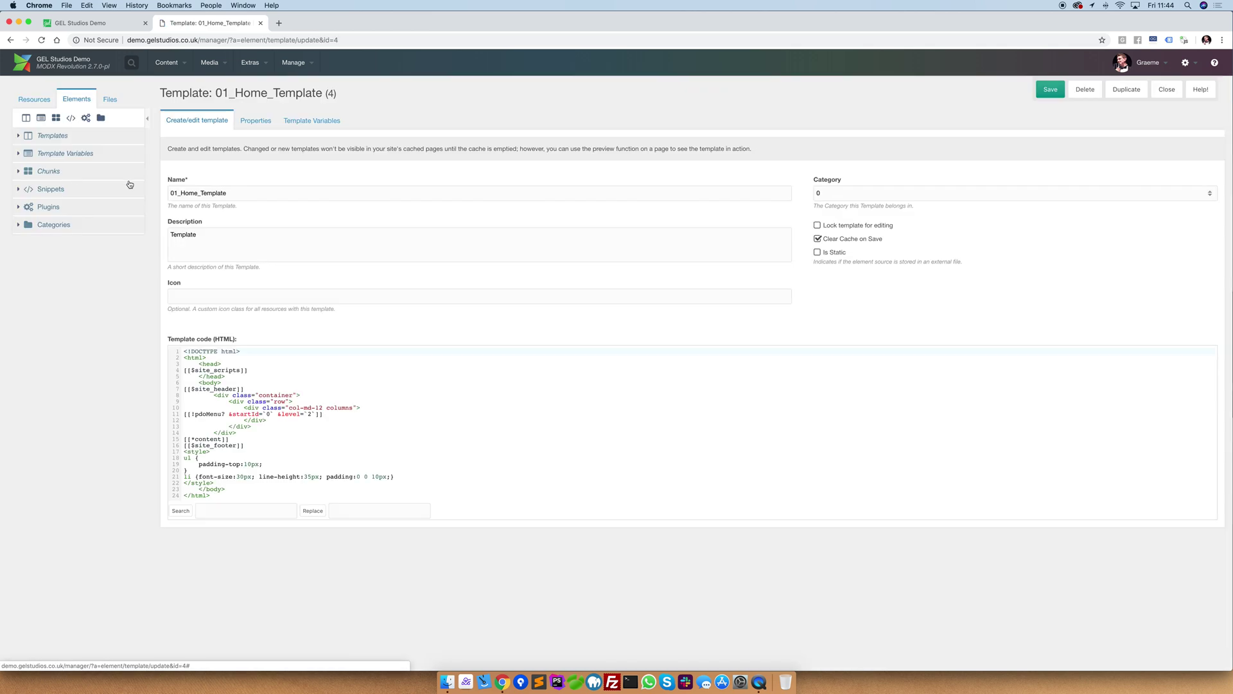
{"action": "left_click", "coordinate": [329, 415]}
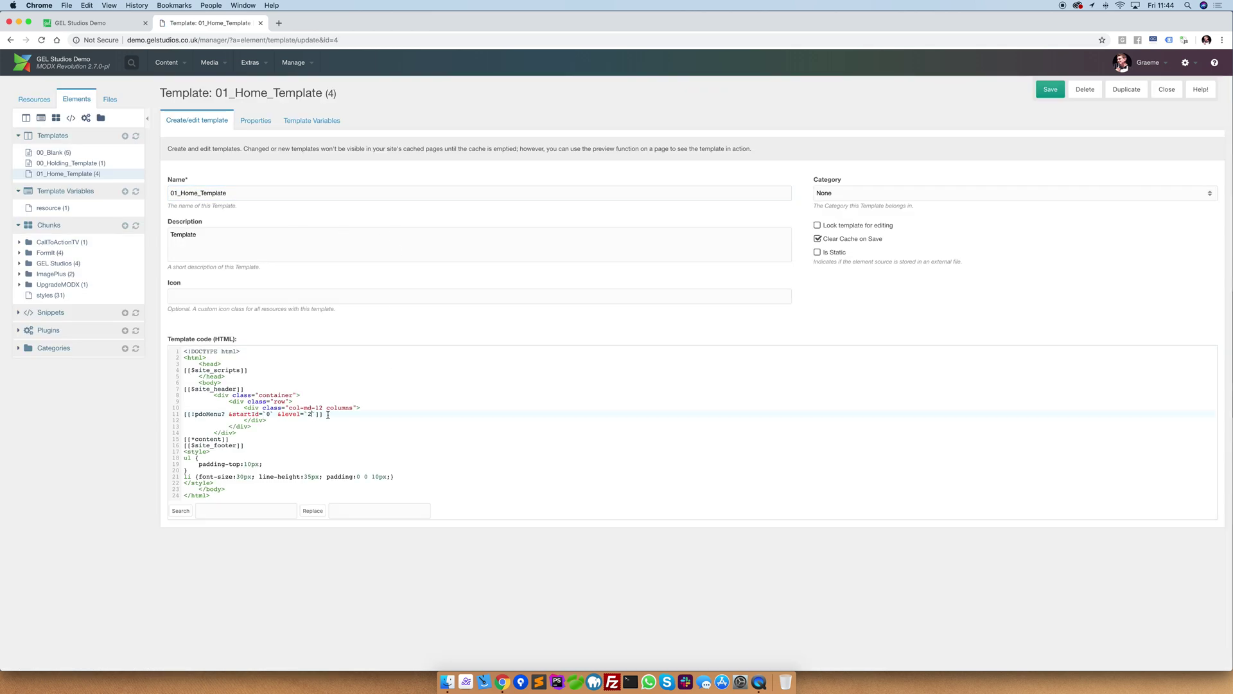
{"action": "left_click", "coordinate": [1047, 93]}
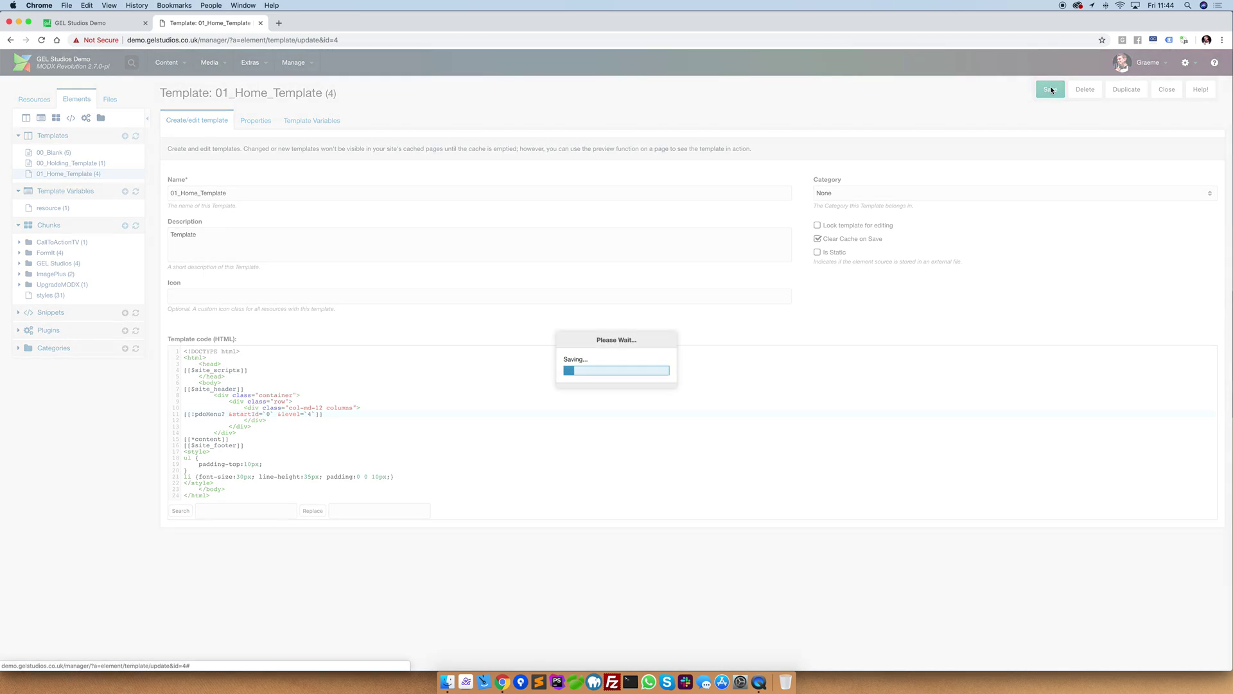
{"action": "left_click", "coordinate": [31, 99]}
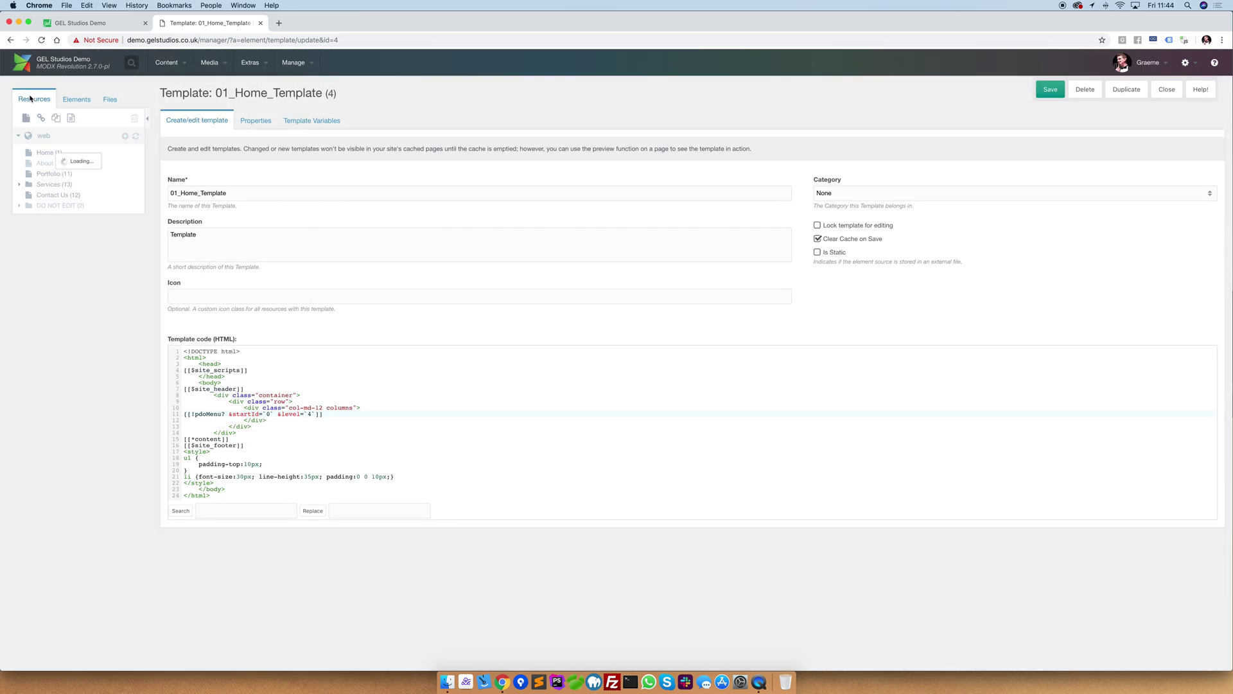
Nest the Web Design page under Graphic Design in the page tree.
{"action": "mouse_move", "coordinate": [57, 208]}
{"action": "left_mouse_down"}
{"action": "mouse_move", "coordinate": [64, 197]}
{"action": "mouse_move", "coordinate": [90, 237]}
{"action": "mouse_move", "coordinate": [80, 217]}
{"action": "left_mouse_up"}
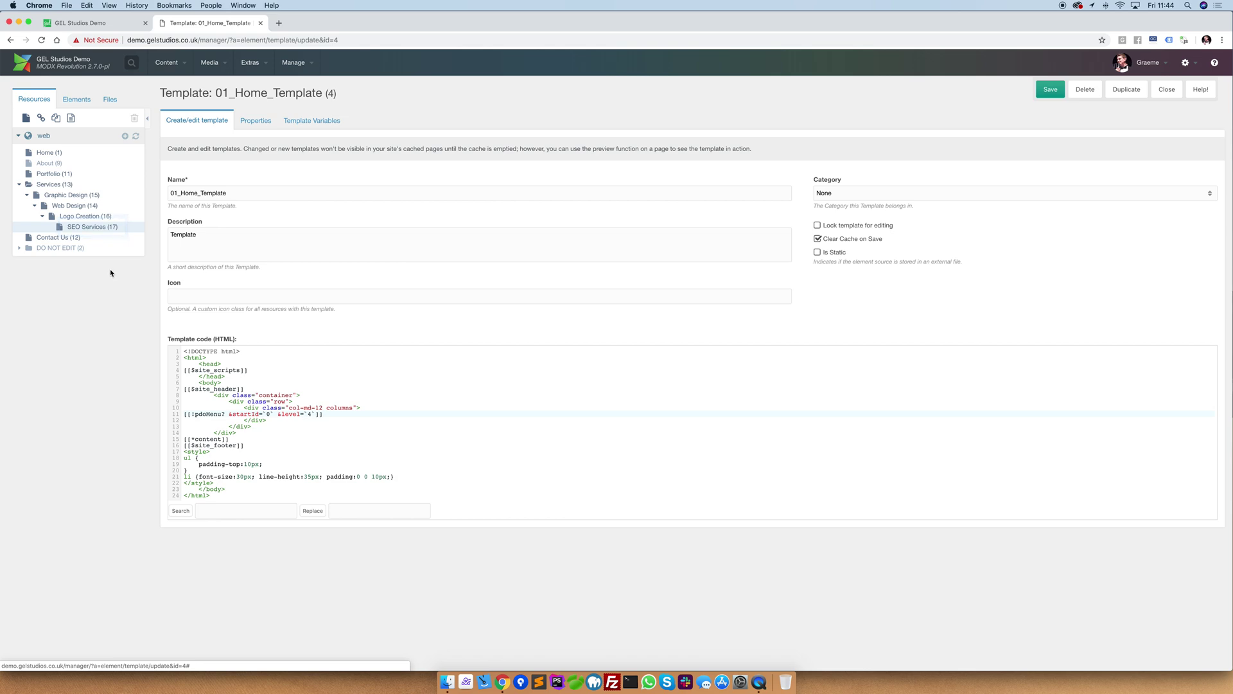
Preview the live site from the Content menu to check the nested Services menu.
{"action": "mouse_move", "coordinate": [181, 72]}
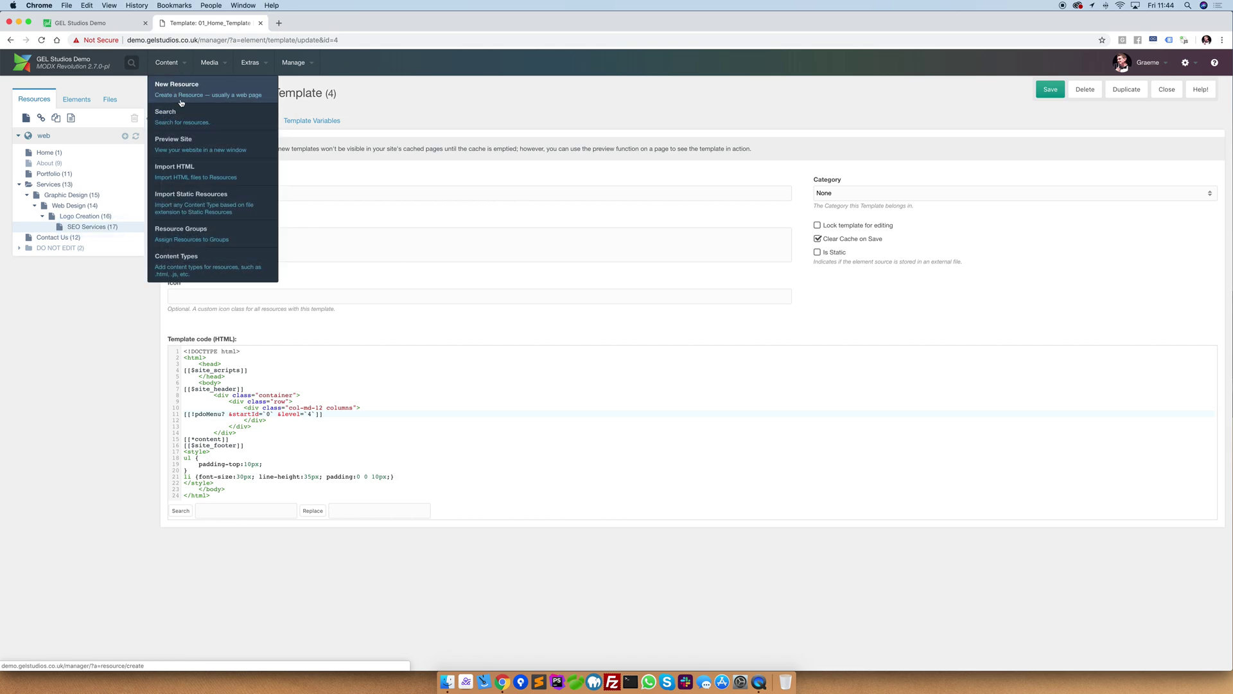
{"action": "left_click", "coordinate": [174, 149]}
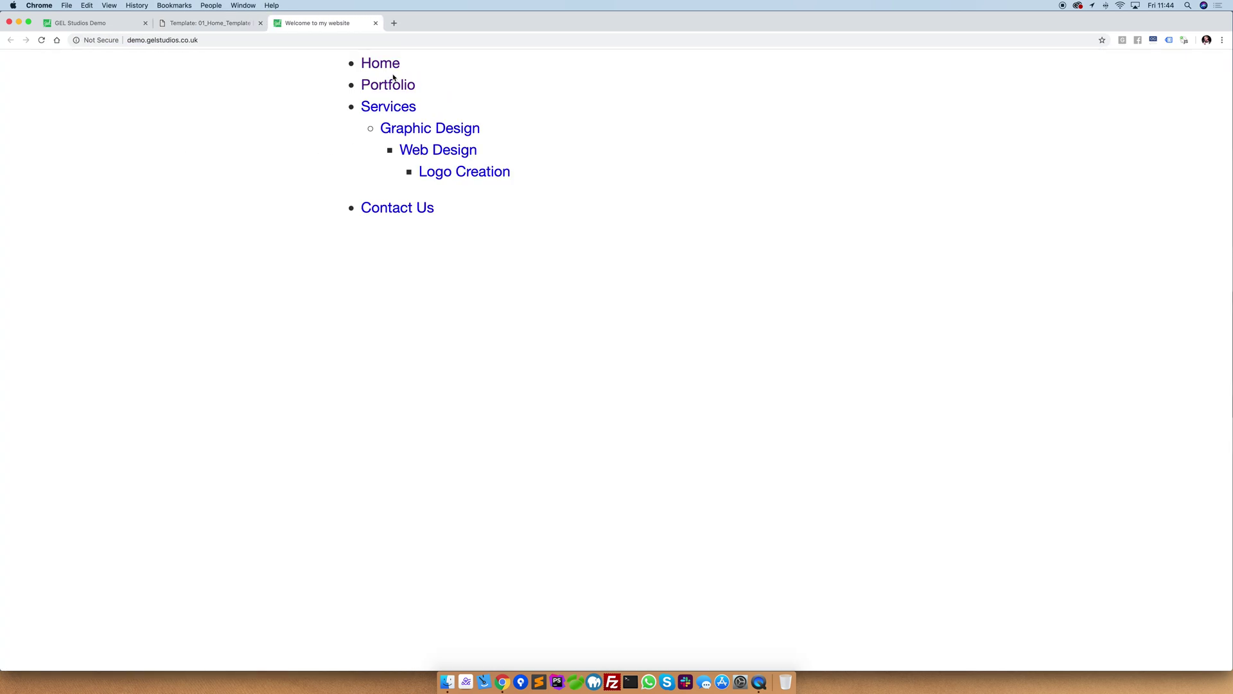